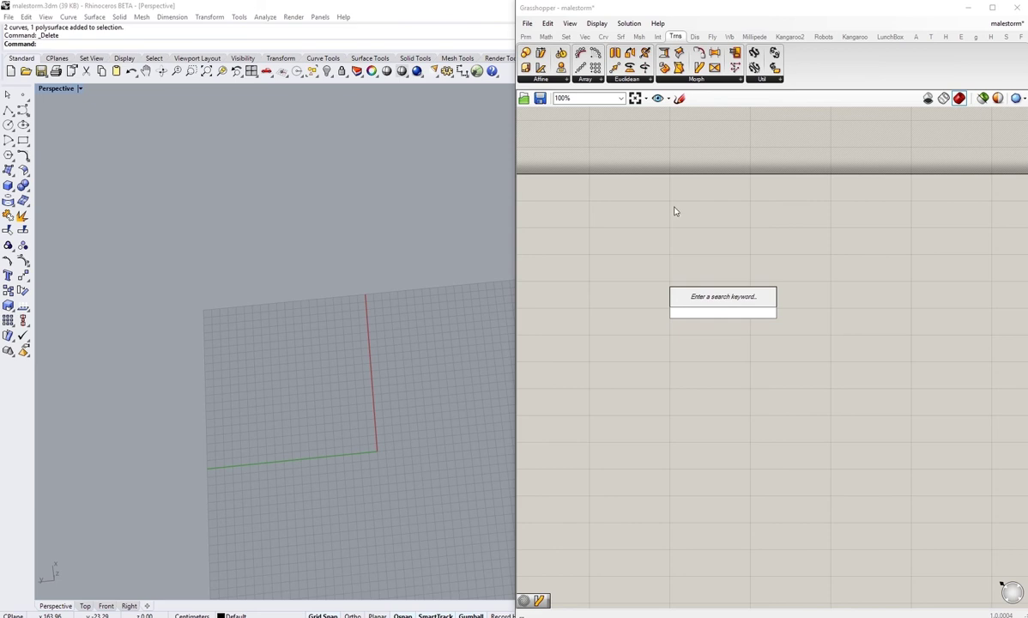
Step: Add a Flow morph component to the empty Grasshopper canvas
left_click(698, 80)
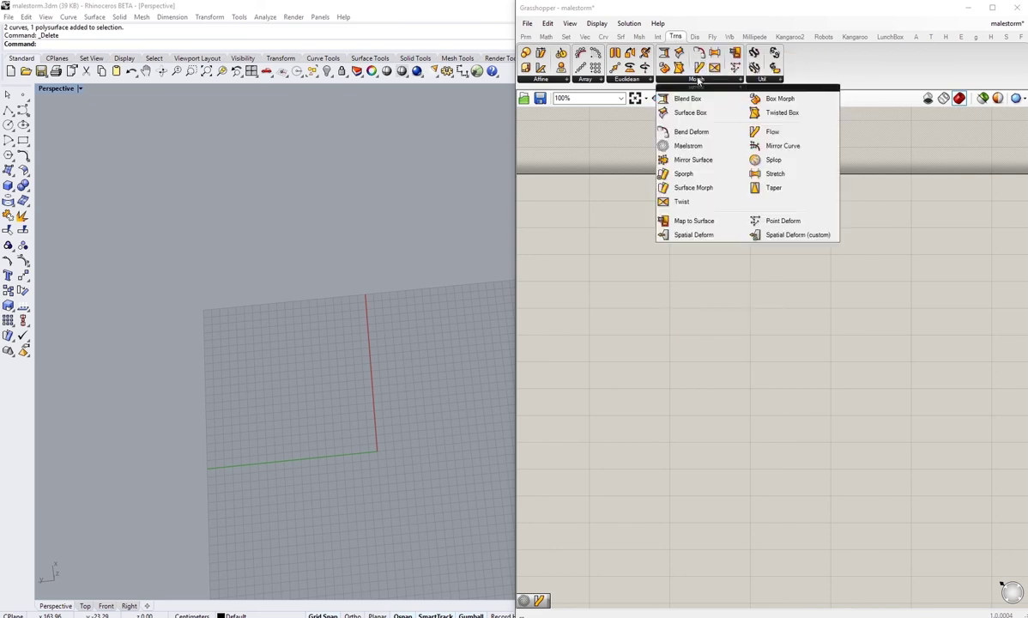
left_click_drag(767, 131, 766, 355)
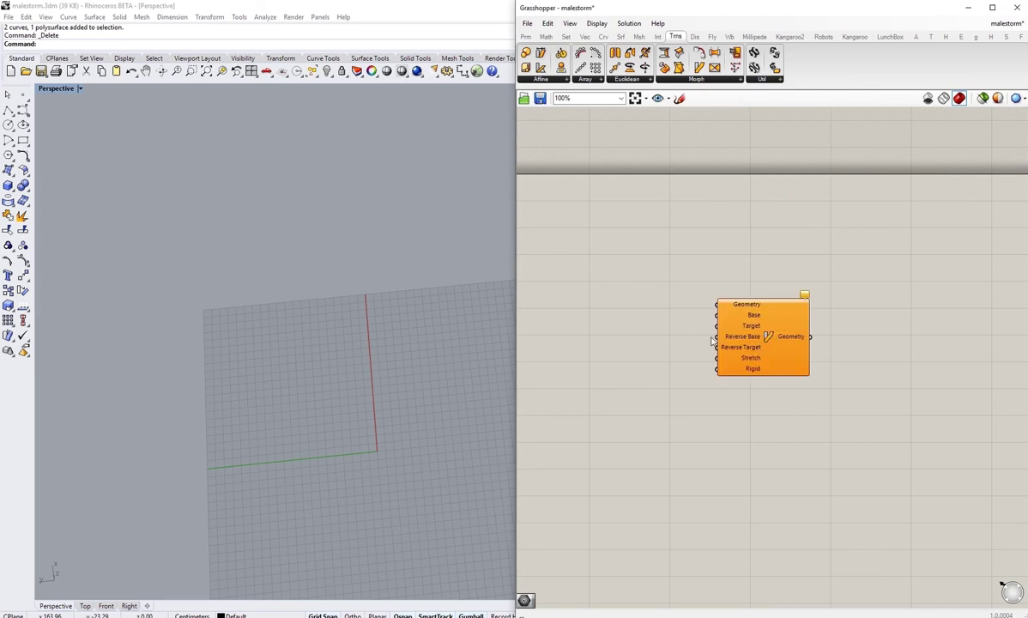
scroll(725, 370, "up", 4)
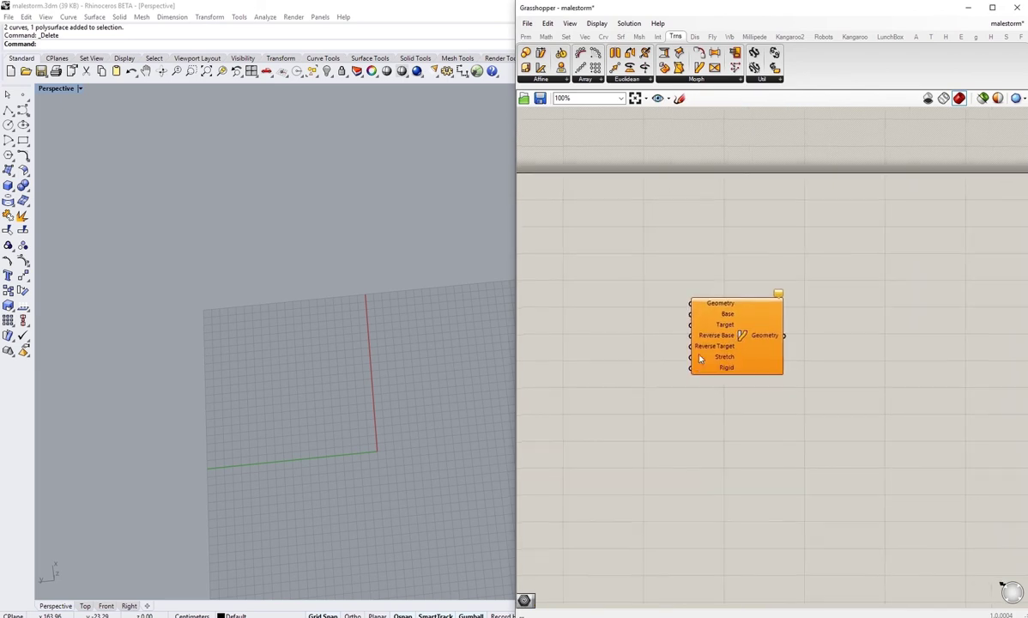
right_click_drag(723, 347, 710, 297)
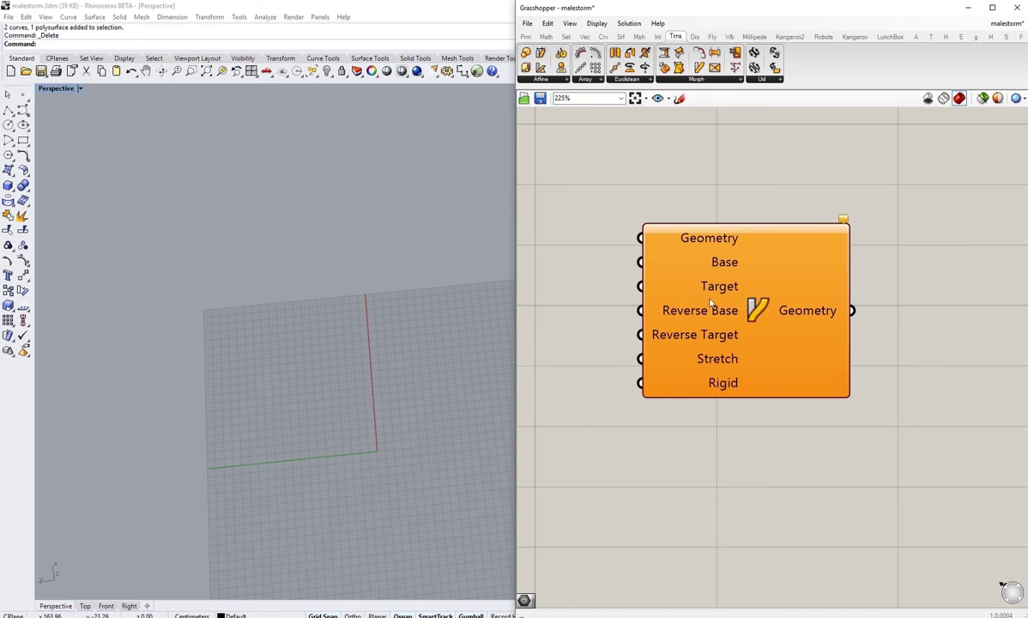
right_click_drag(650, 284, 727, 280)
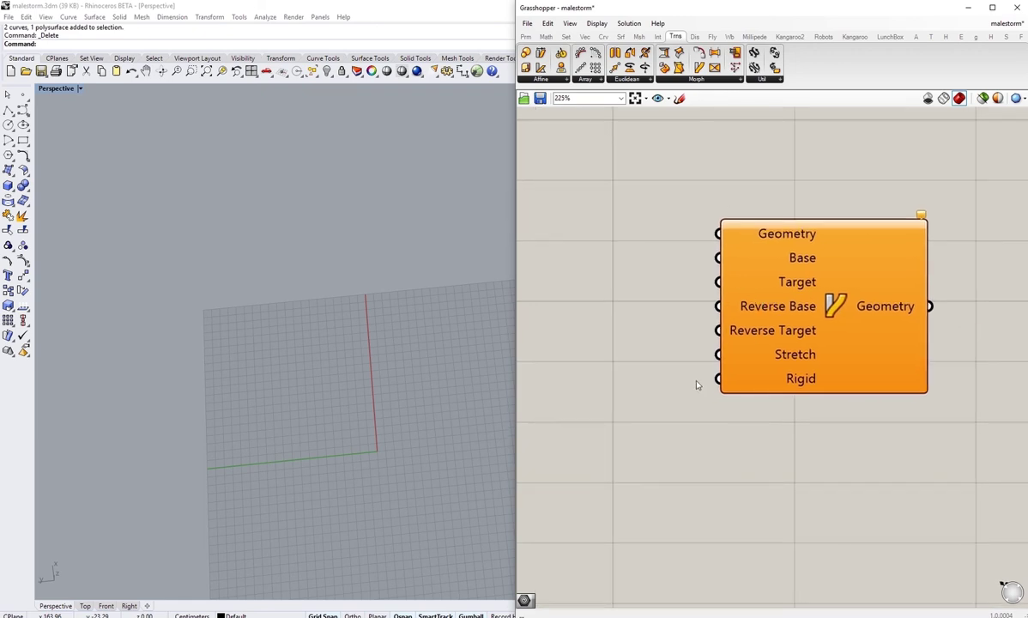
right_click_drag(692, 337, 753, 365)
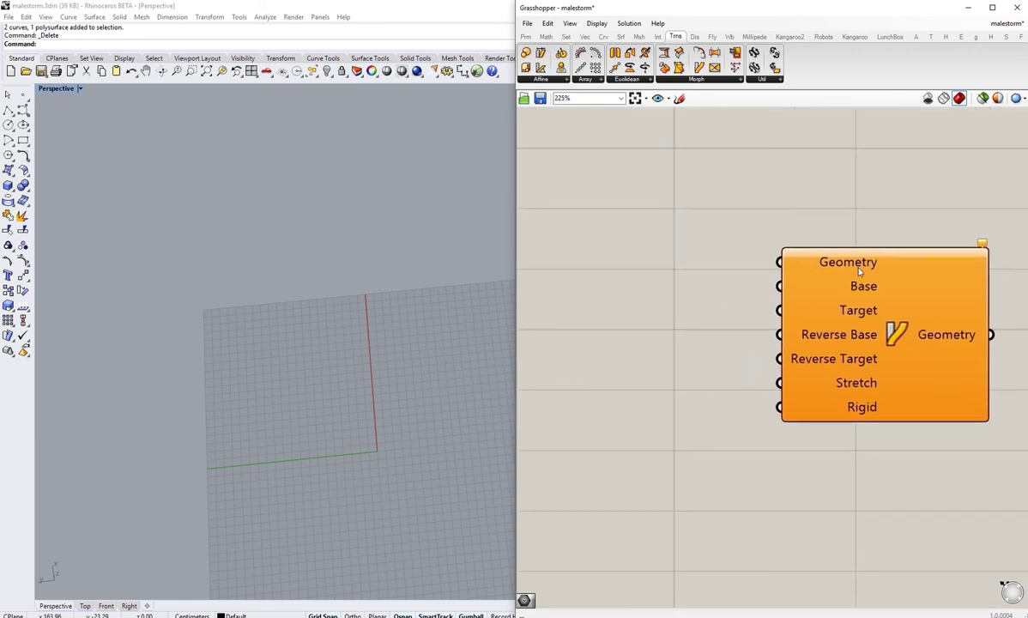
mouse_move(854, 291)
mouse_move(854, 313)
mouse_move(736, 365)
right_mouse_down()
mouse_move(759, 371)
mouse_move(734, 378)
mouse_move(744, 383)
right_mouse_up()
Step: Model a tall, slender solid pyramid with a five-sided inscribed base on the ground grid in Rhino
right_click_drag(367, 385, 312, 377)
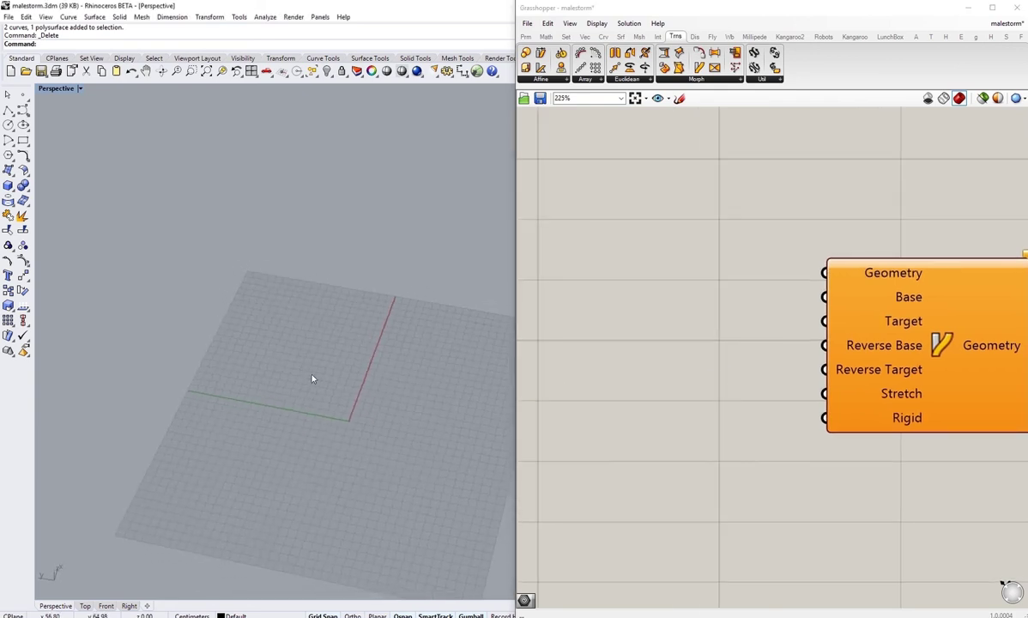
left_click(17, 192)
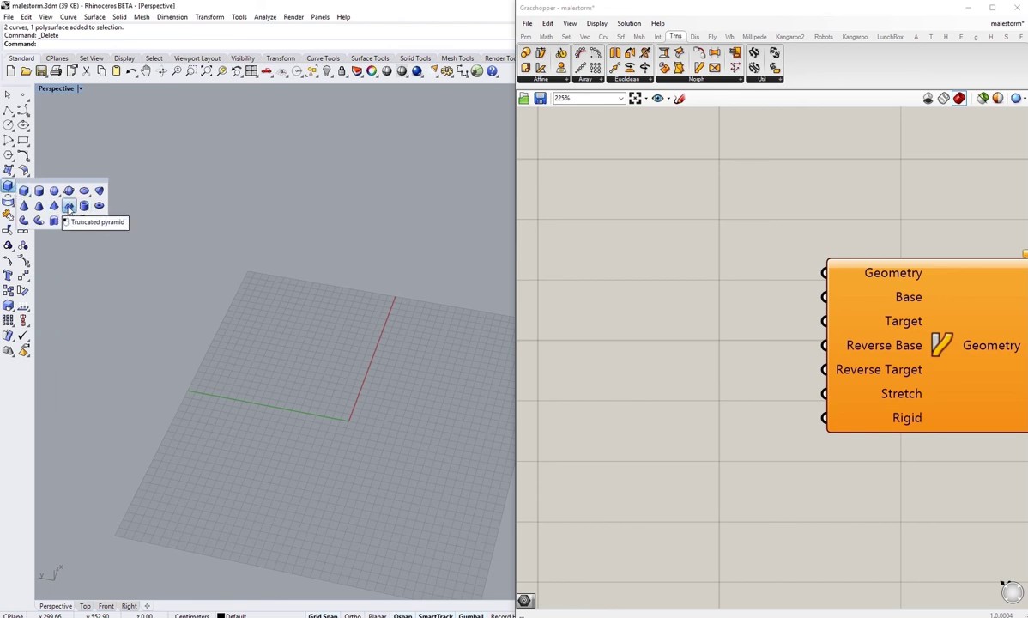
left_click(84, 206)
left_click(323, 383)
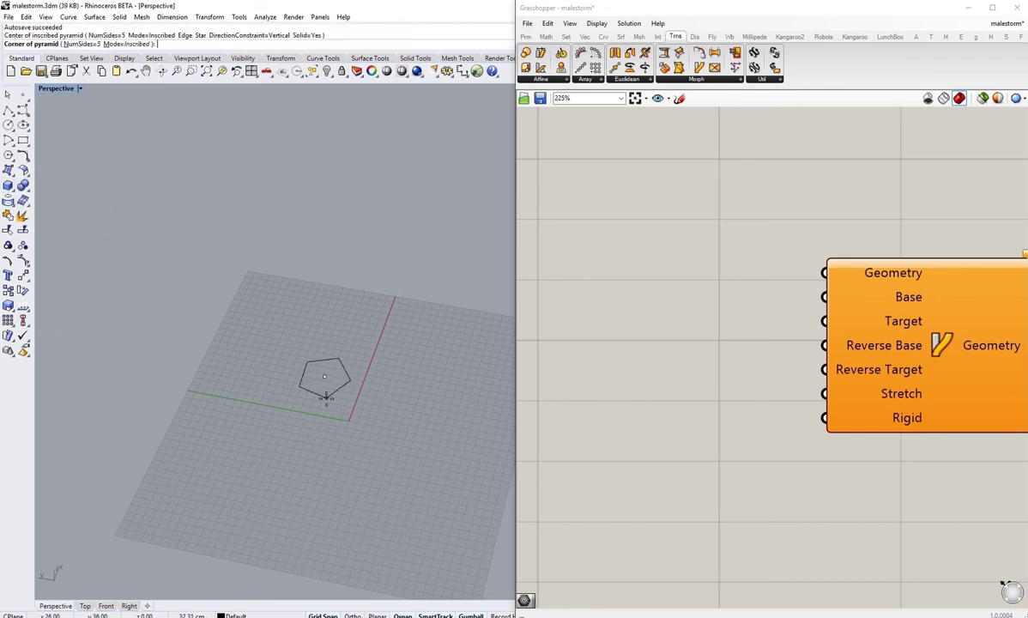
left_click(326, 395)
scroll(268, 137, "down", 3)
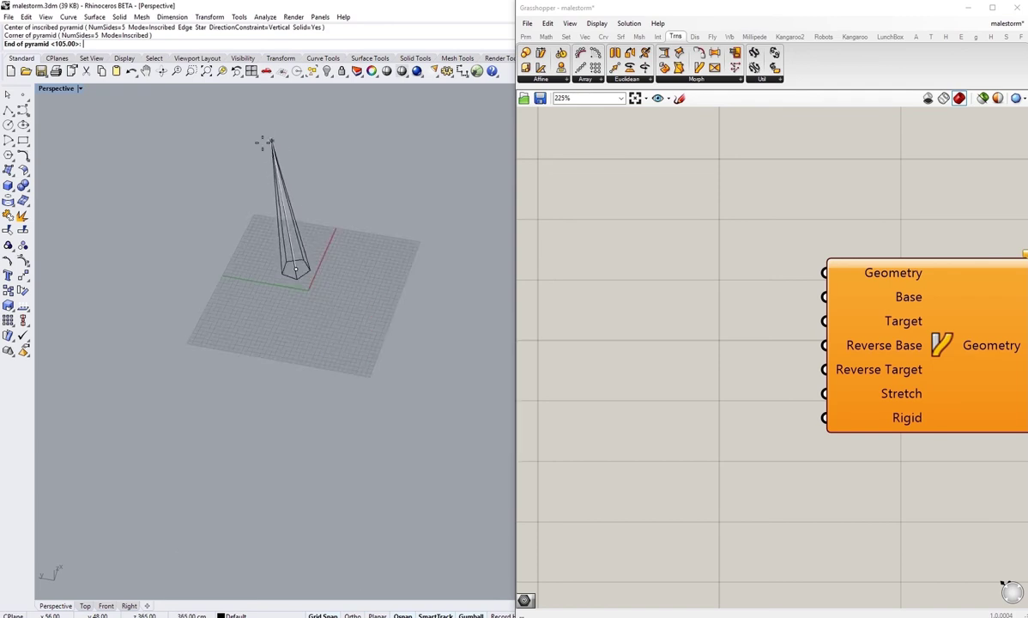
left_click(265, 120)
right_click_drag(288, 311, 326, 271)
right_click_drag(260, 327, 249, 206)
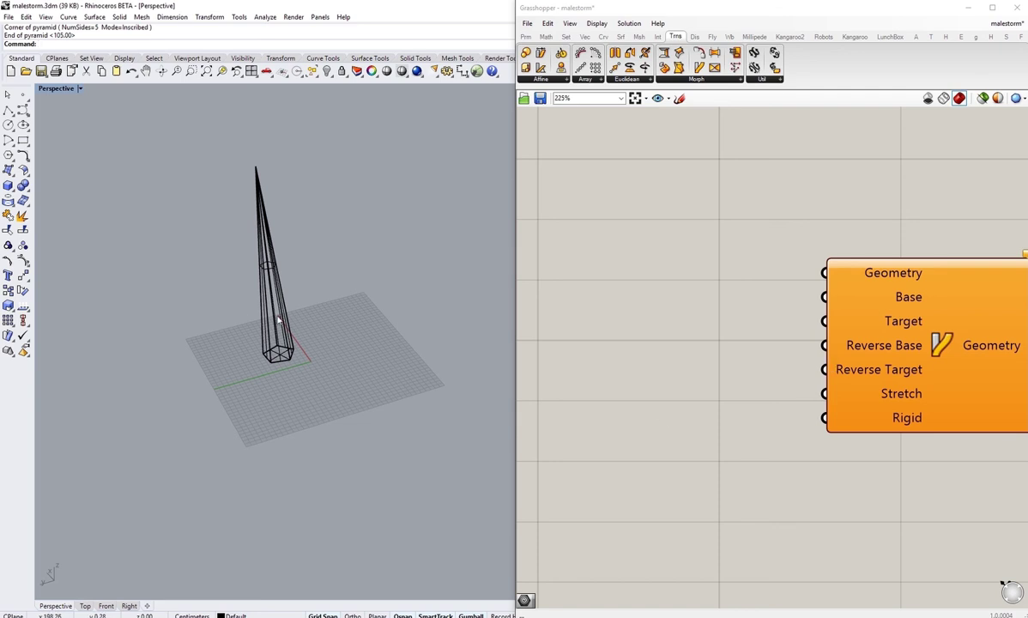
right_click_drag(289, 337, 253, 326)
scroll(291, 278, "up", 5)
right_click_drag(273, 286, 306, 430, "shift")
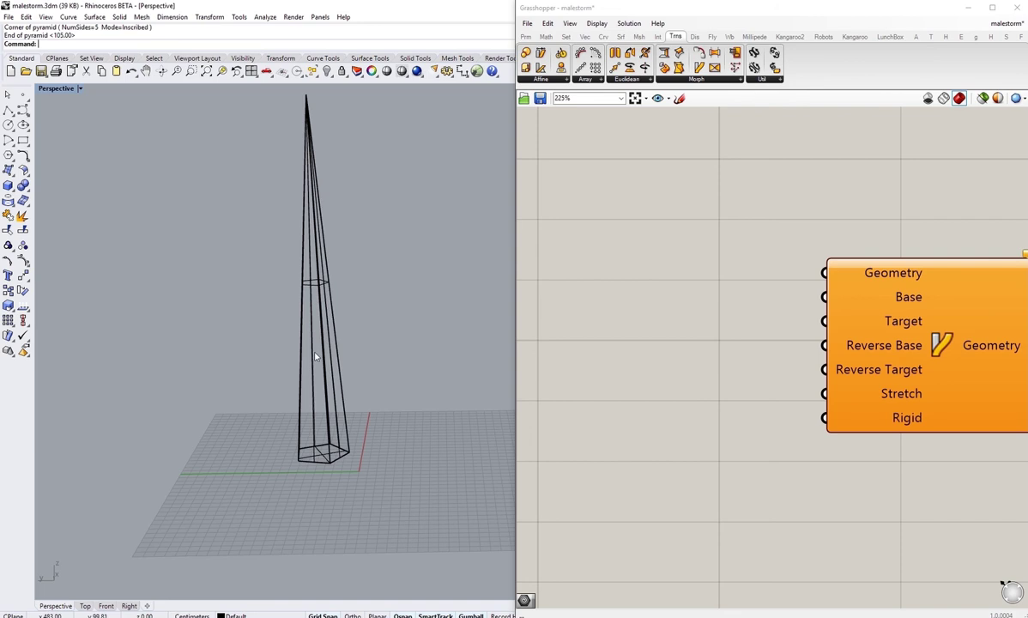
right_click_drag(320, 423, 286, 408)
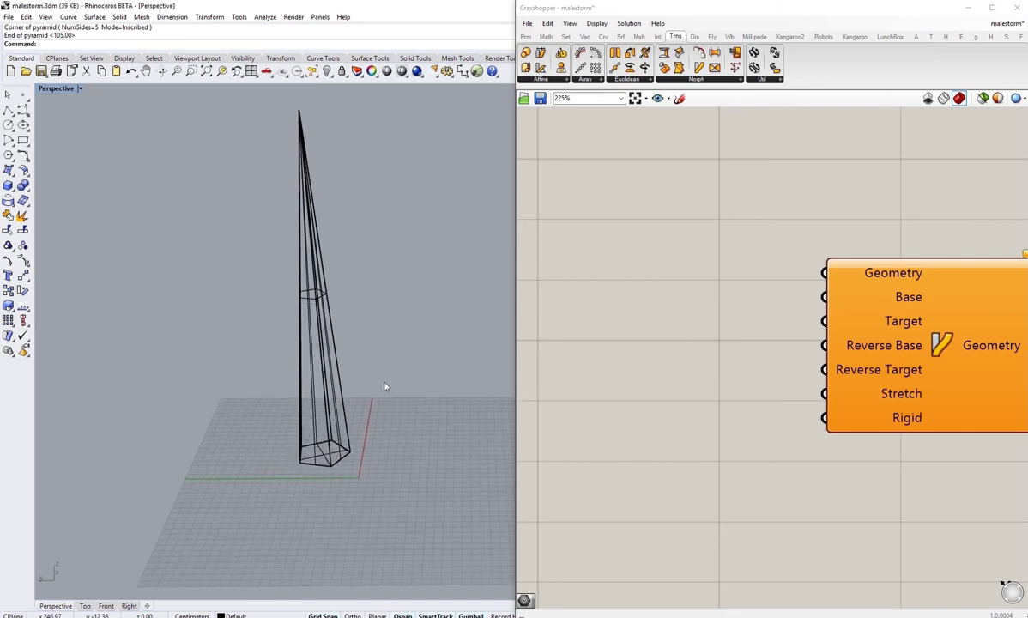
left_click(7, 110)
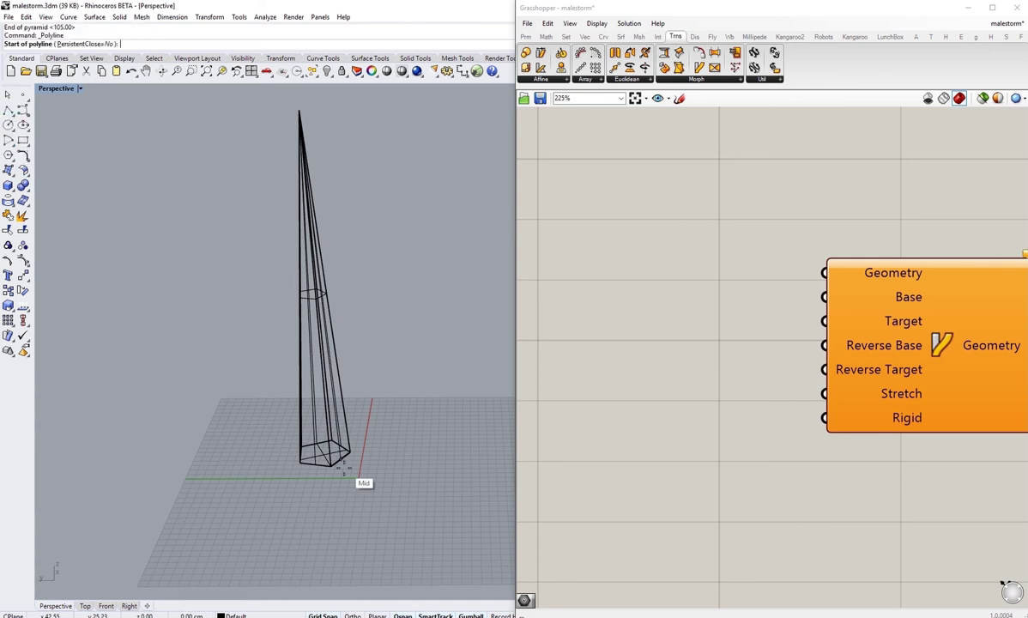
scroll(325, 467, "up", 5)
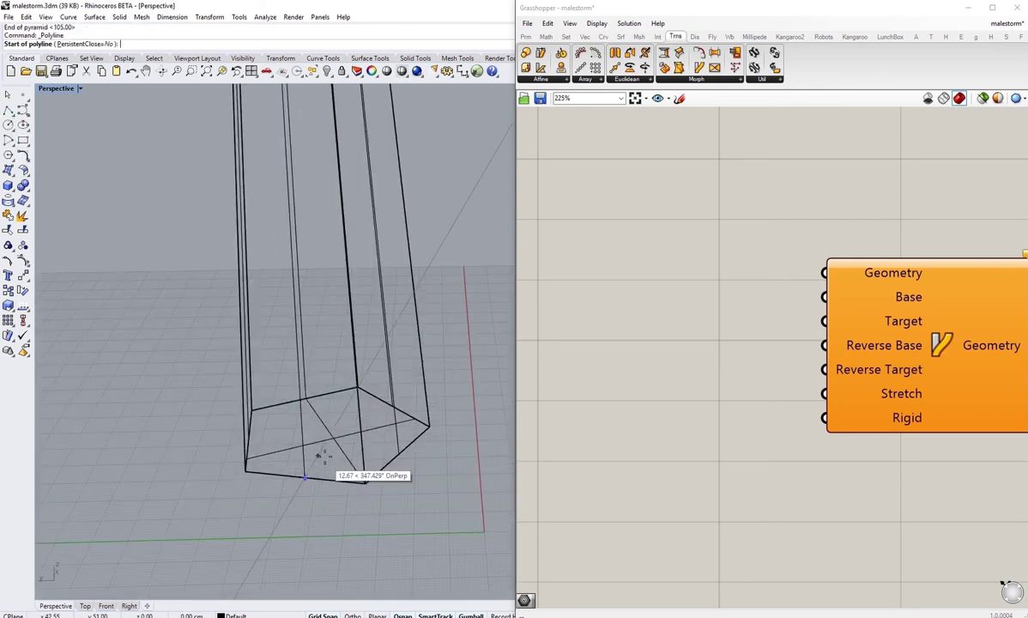
right_click_drag(339, 456, 354, 496)
key("Escape")
Step: Draw a line across the pyramid's base from a corner to the midpoint of the opposite edge
type("line")
key("Return")
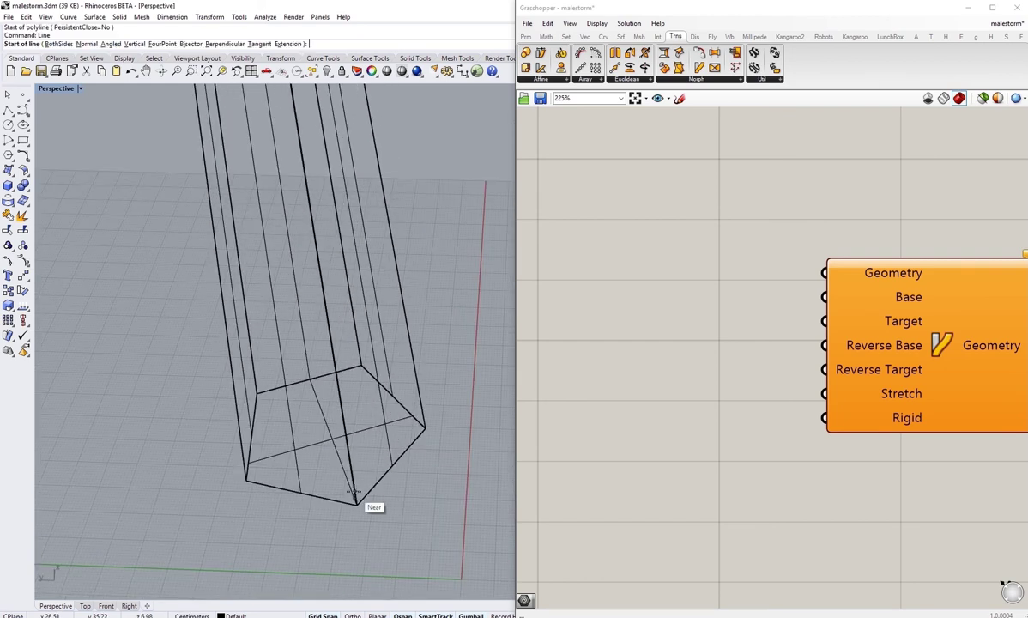
left_click(356, 502)
left_click(310, 378)
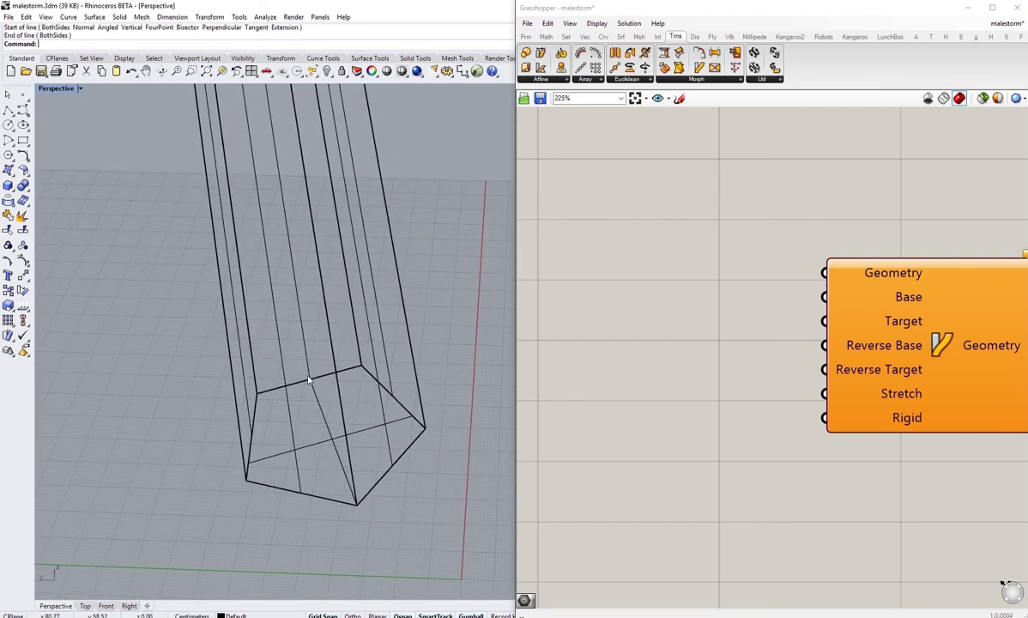
right_click_drag(312, 424, 284, 395)
type("line")
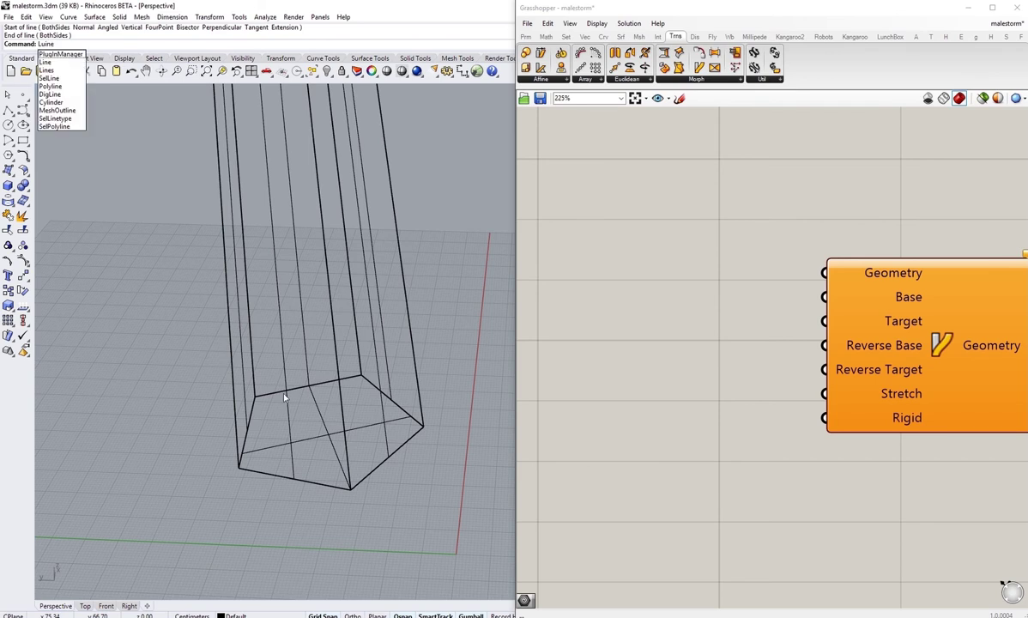
key("BackSpace")
key("BackSpace")
key("BackSpace")
key("BackSpace")
key("BackSpace")
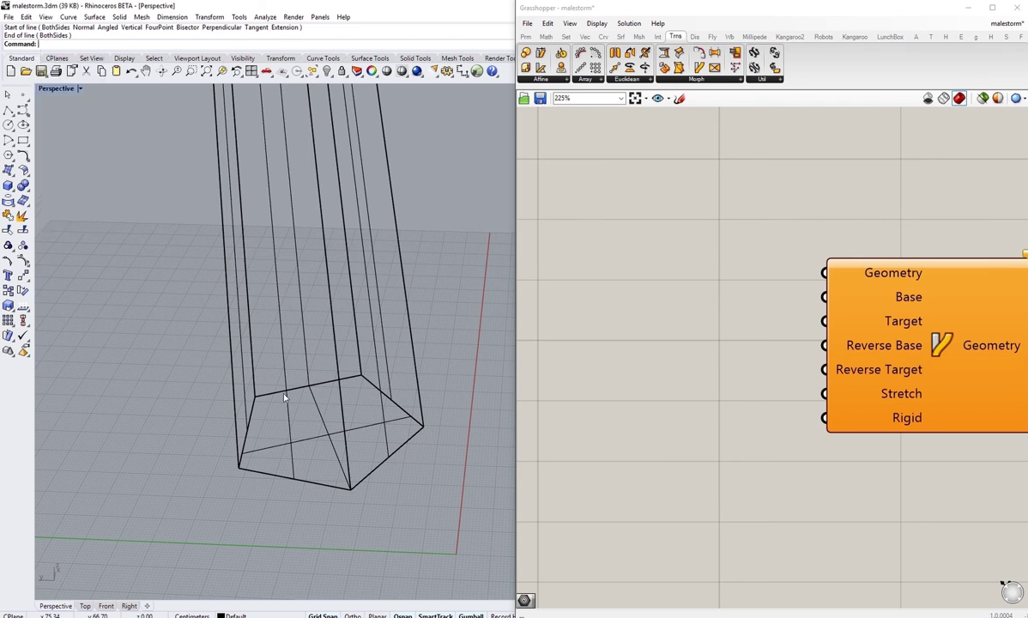
Step: Draw a line from the centre of the pyramid's base up to its apex
type("line")
key("Return")
left_click(329, 432)
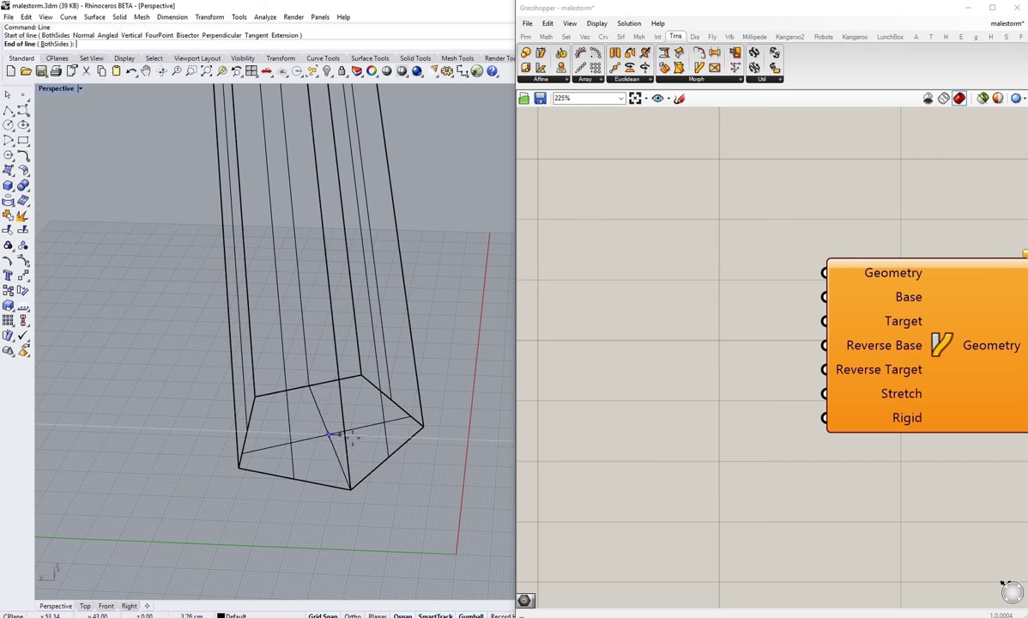
scroll(375, 417, "down", 12)
right_click_drag(370, 386, 302, 367)
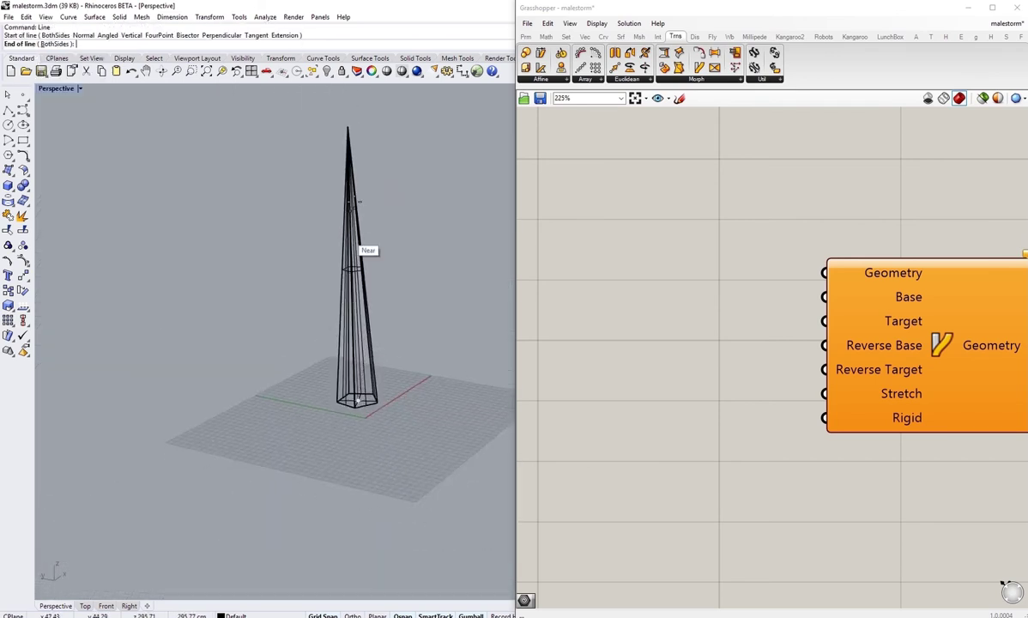
left_click(348, 127)
right_click_drag(330, 206, 321, 263)
right_click_drag(335, 349, 377, 363)
right_click_drag(399, 300, 388, 427)
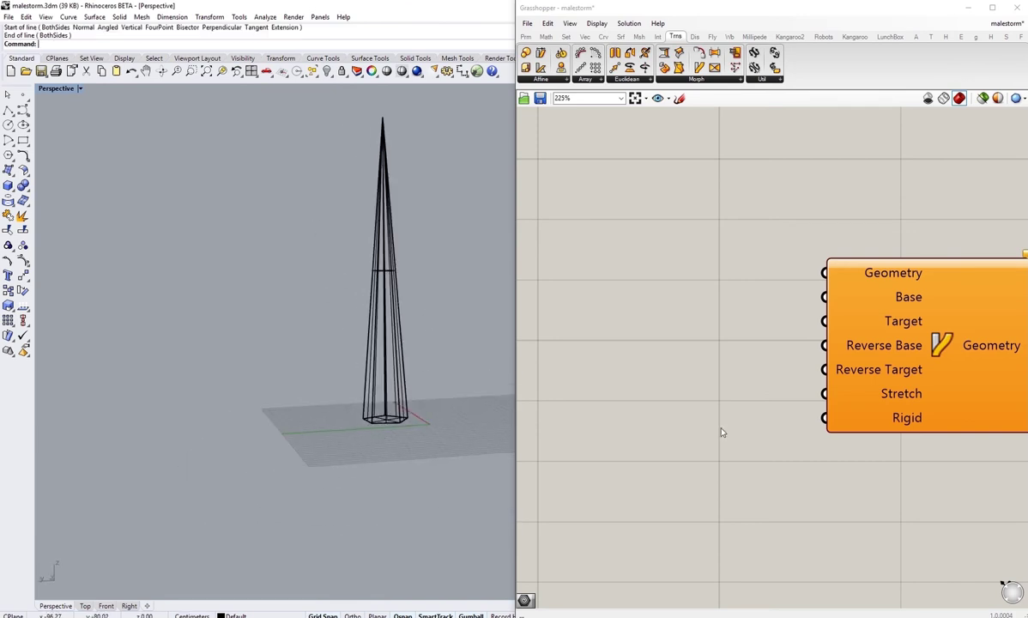
Step: Add a Geometry parameter to the Grasshopper canvas beside the Flow component's inputs
double_click(658, 296)
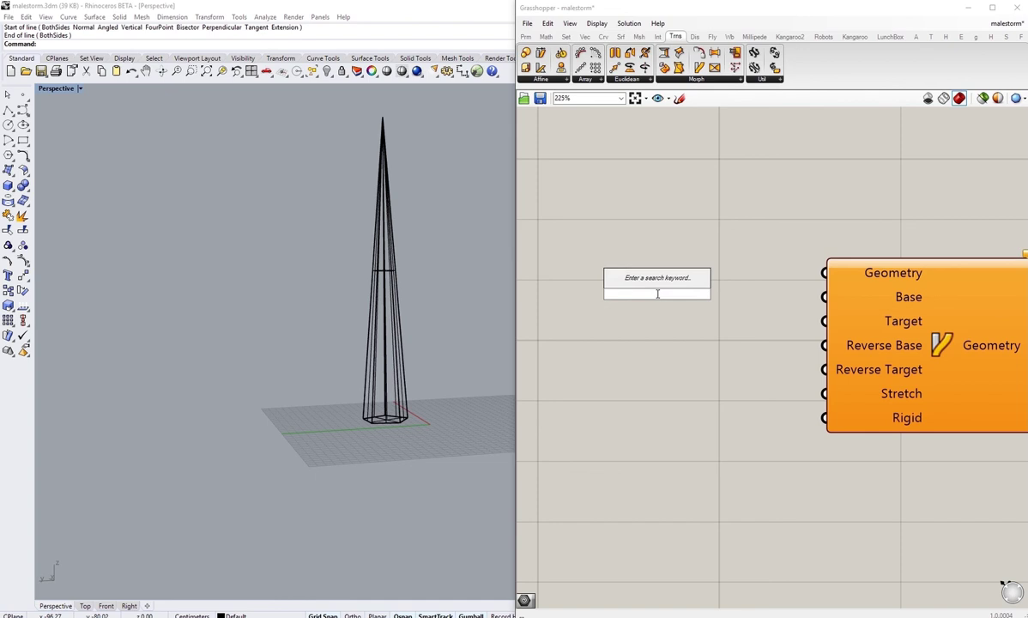
type("geo")
key("Return")
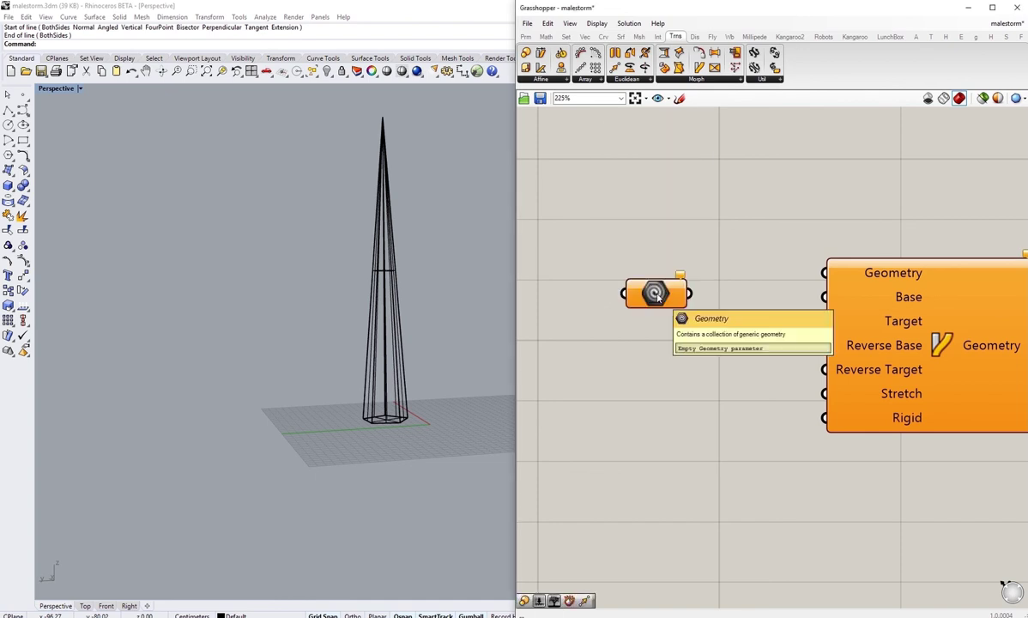
left_click_drag(655, 290, 649, 236)
Step: Add two Curve parameters and stack them beneath the Geometry parameter
double_click(650, 291)
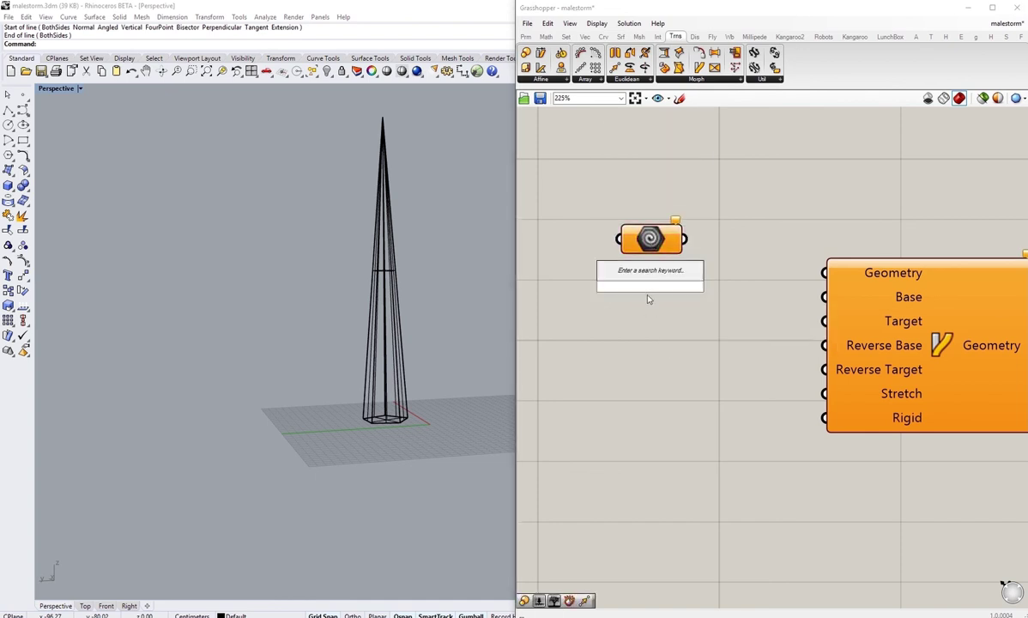
type("curve")
key("Return")
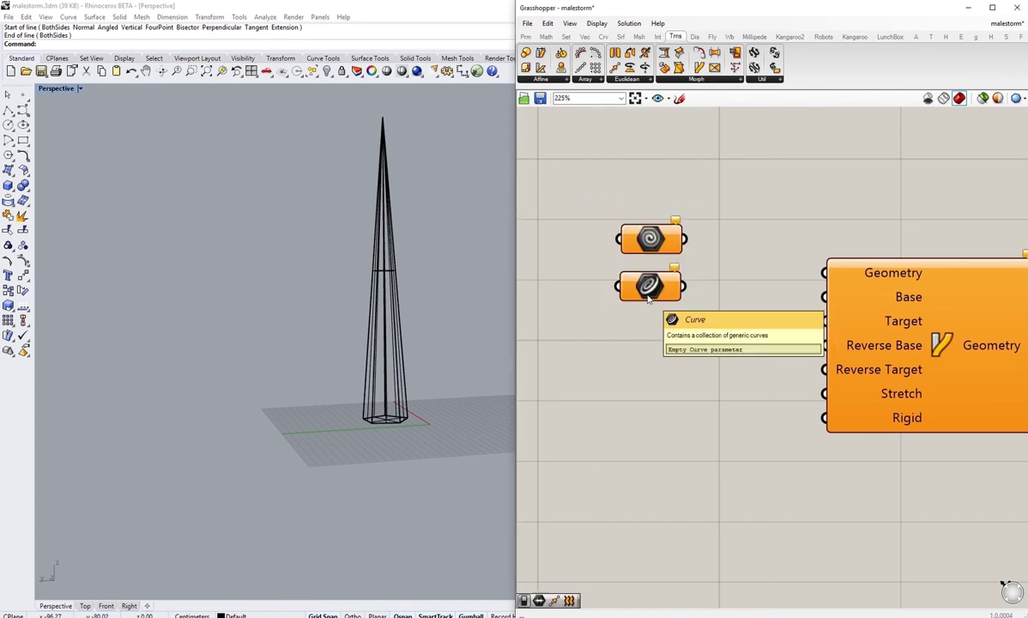
double_click(657, 346)
type("curve")
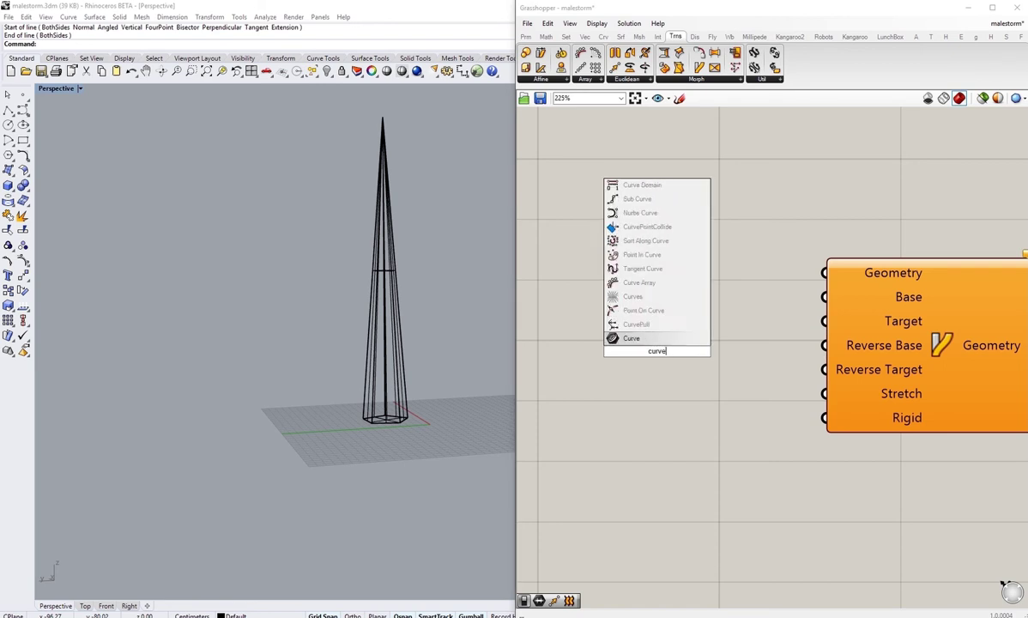
key("Return")
right_click_drag(650, 359, 638, 354)
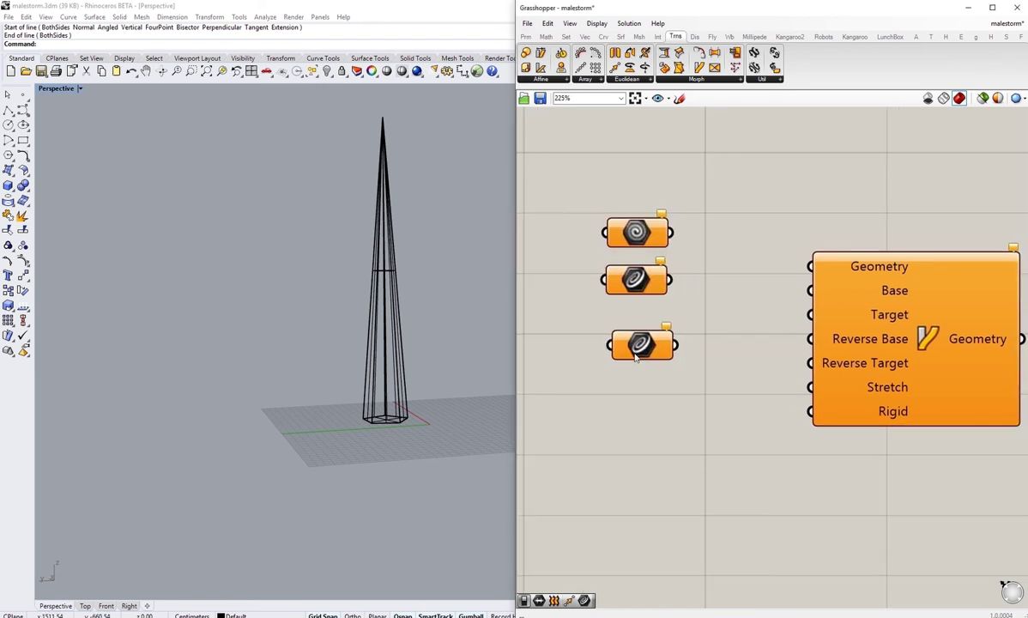
left_click_drag(638, 354, 631, 338)
right_click_drag(675, 310, 667, 332)
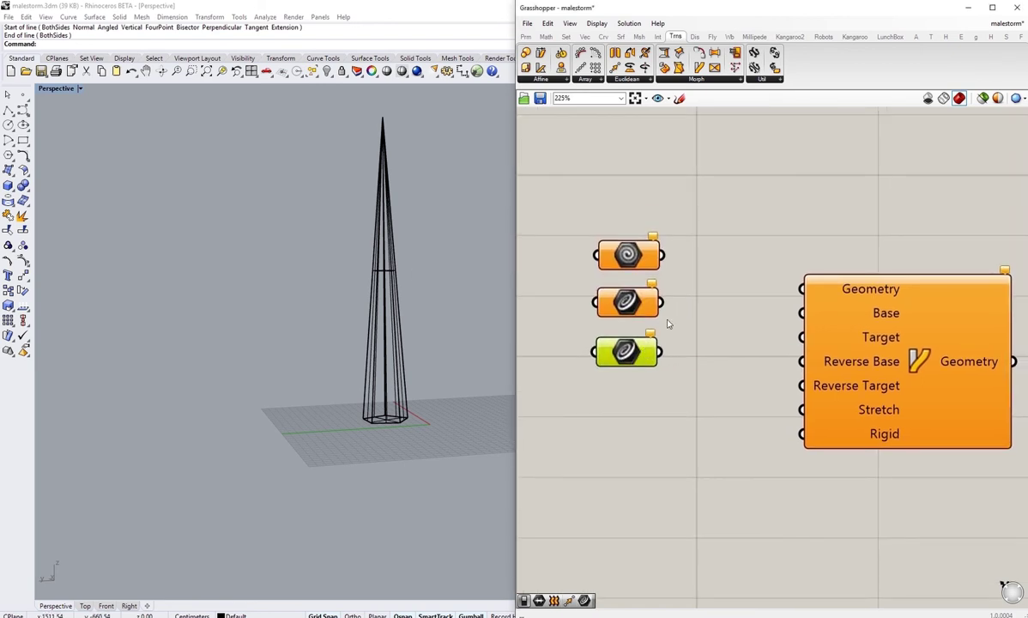
Step: Connect the Geometry parameter to Flow's Geometry input, the upper Curve parameter to Base and the lower one to Target
left_click_drag(661, 301, 802, 312)
left_click_drag(661, 351, 802, 337)
left_click_drag(662, 255, 802, 289)
Step: Draw a large circle on the ground plane beside the pyramid in Rhino
right_click_drag(328, 369, 349, 378)
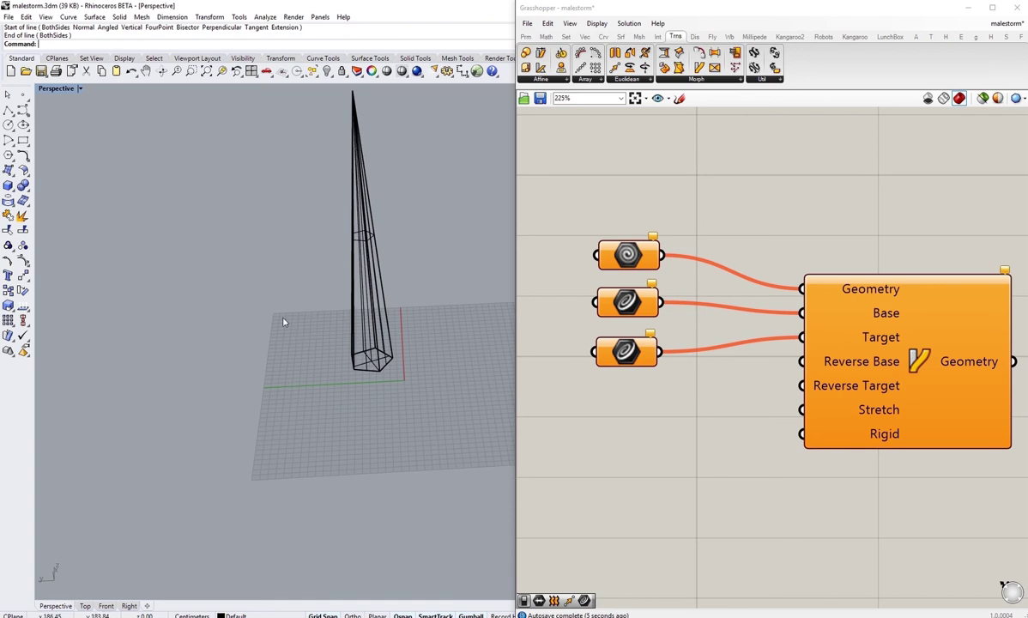
left_click(8, 125)
left_click(149, 347)
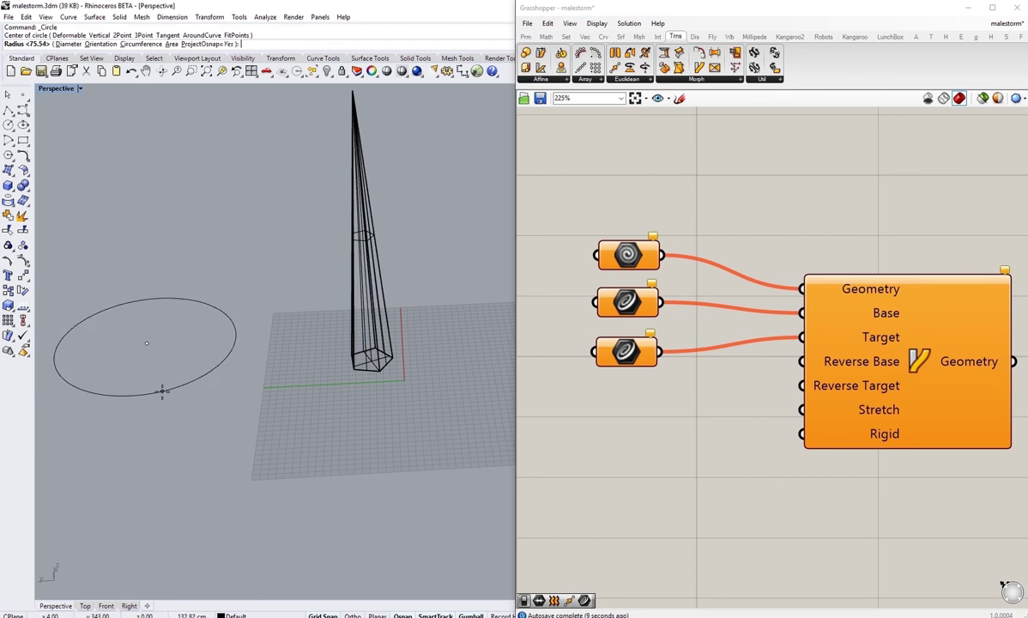
left_click(167, 420)
right_click_drag(194, 461, 270, 450, "shift")
left_click_drag(217, 355, 185, 422)
right_click_drag(301, 480, 262, 449)
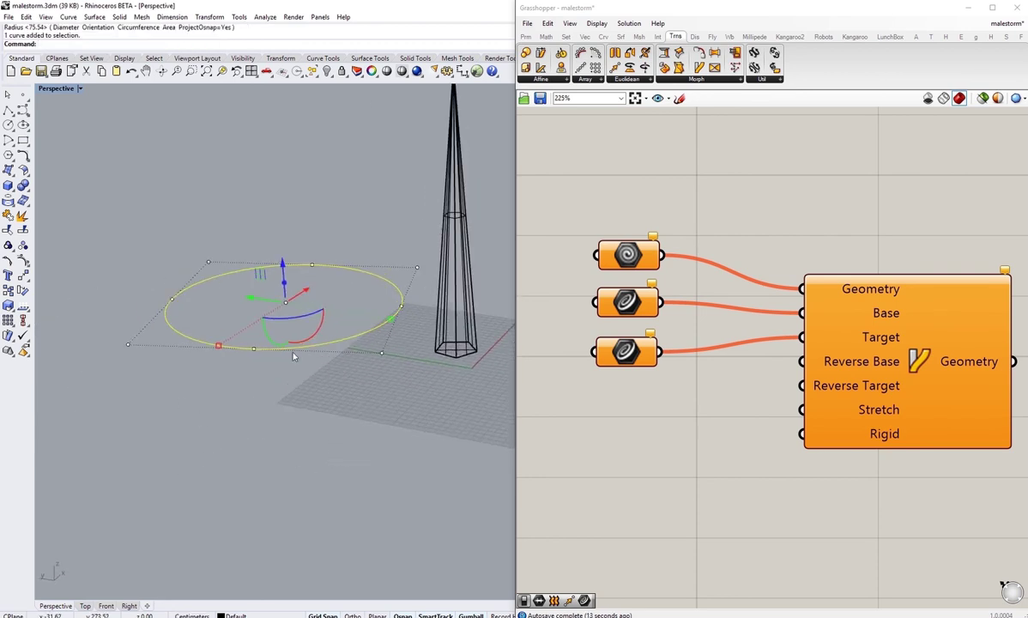
right_click_drag(232, 362, 356, 428)
left_click(355, 427)
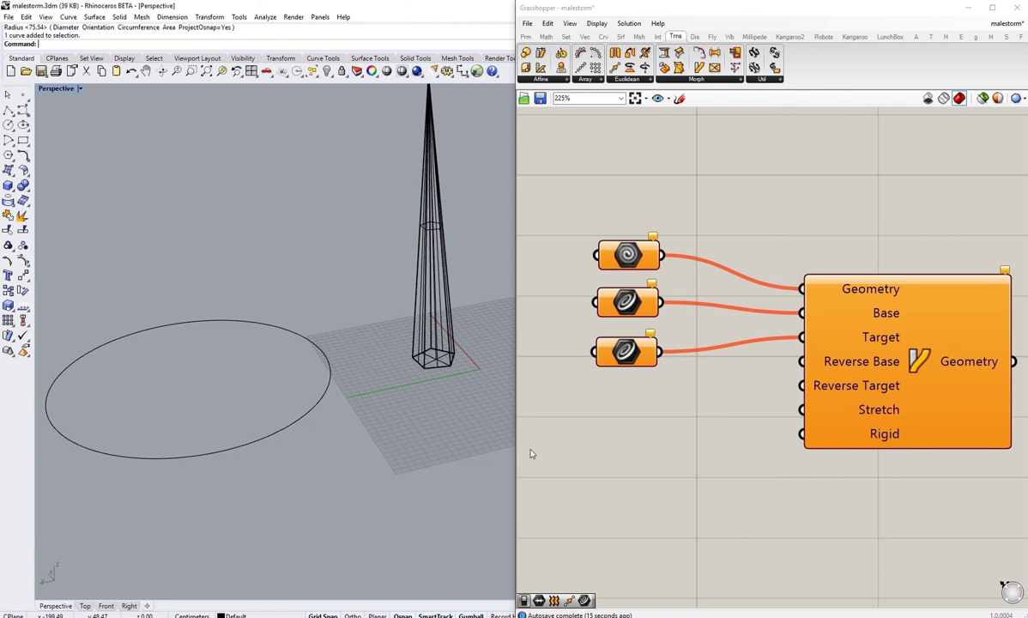
Step: Assign the pyramid to the Geometry parameter in Grasshopper
left_click(617, 371)
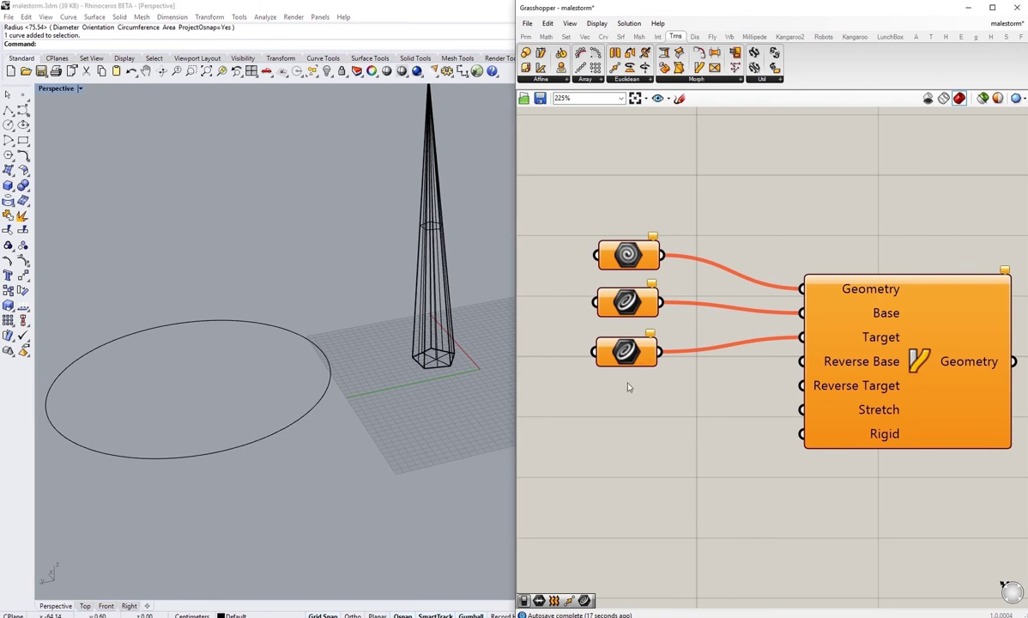
left_click(439, 271)
left_click(621, 254)
right_click(621, 254)
left_click(658, 410)
Step: Assign the pyramid's straight axis line to the upper Curve parameter feeding Flow's Base input
left_click(469, 350)
scroll(468, 350, "up", 5)
left_click(433, 308)
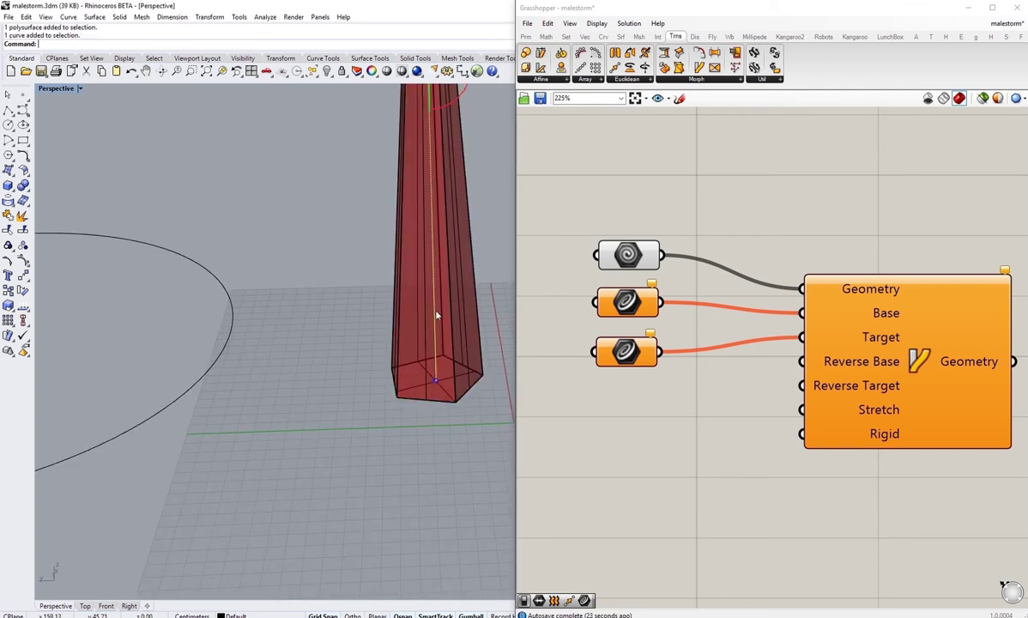
right_click(626, 301)
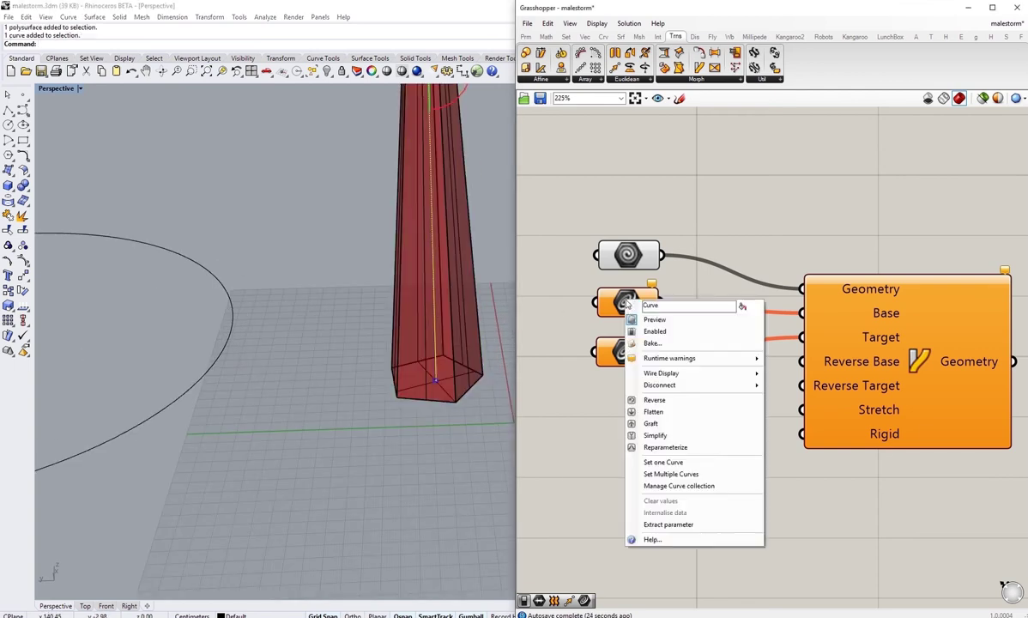
left_click(675, 462)
Step: Assign the large circle to the lower Curve parameter feeding Flow's Target input
left_click(227, 306)
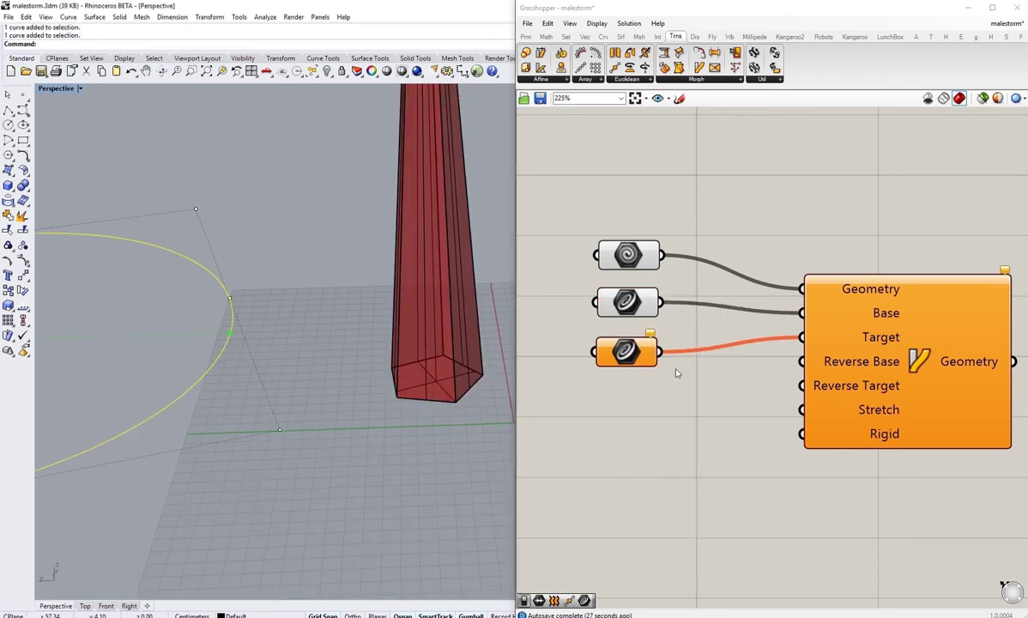
right_click(625, 351)
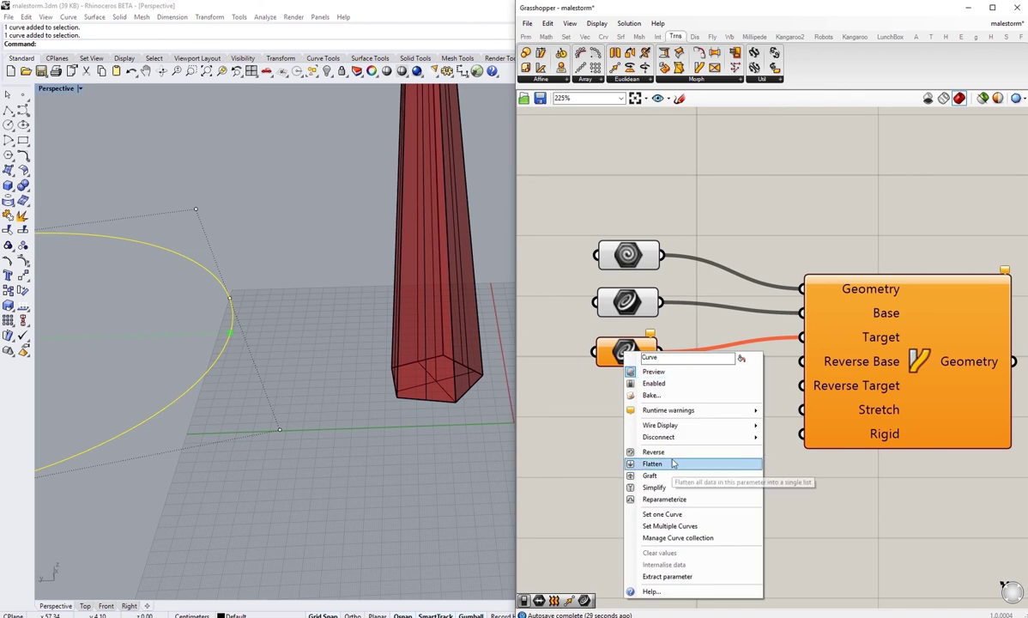
left_click(674, 514)
Step: Hide the original pyramid in the Rhino viewport
scroll(262, 403, "down", 8)
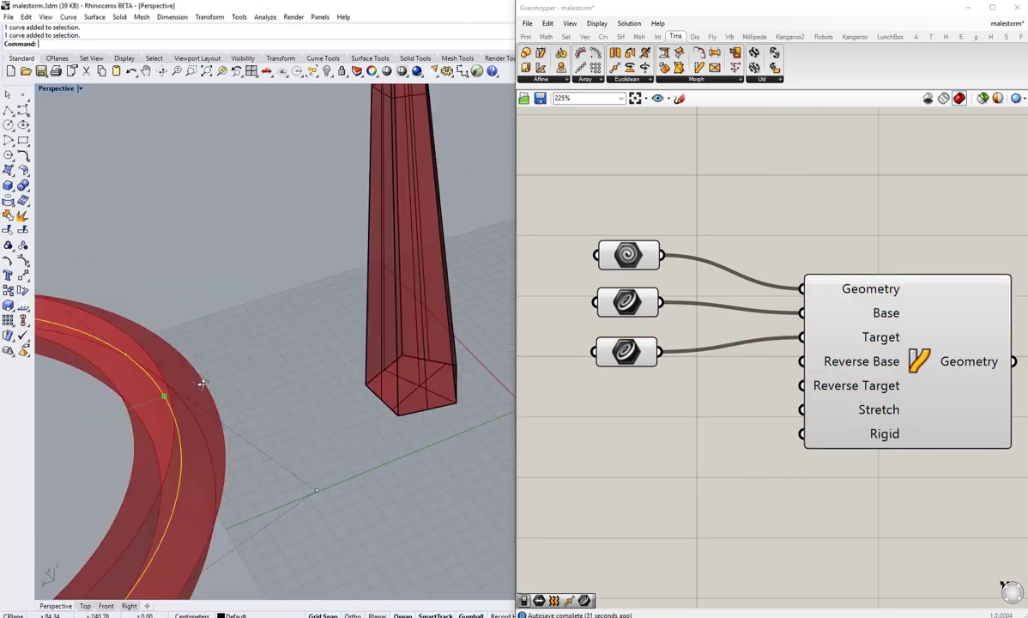
right_click_drag(296, 392, 350, 355)
scroll(350, 355, "up", 5)
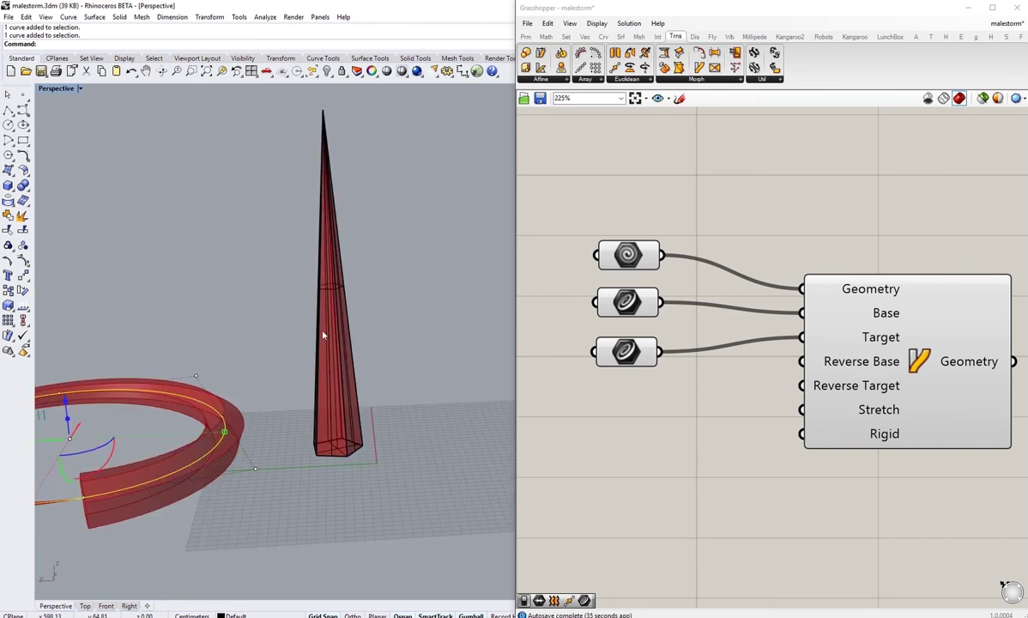
left_click(340, 297)
left_click_drag(420, 166, 346, 452)
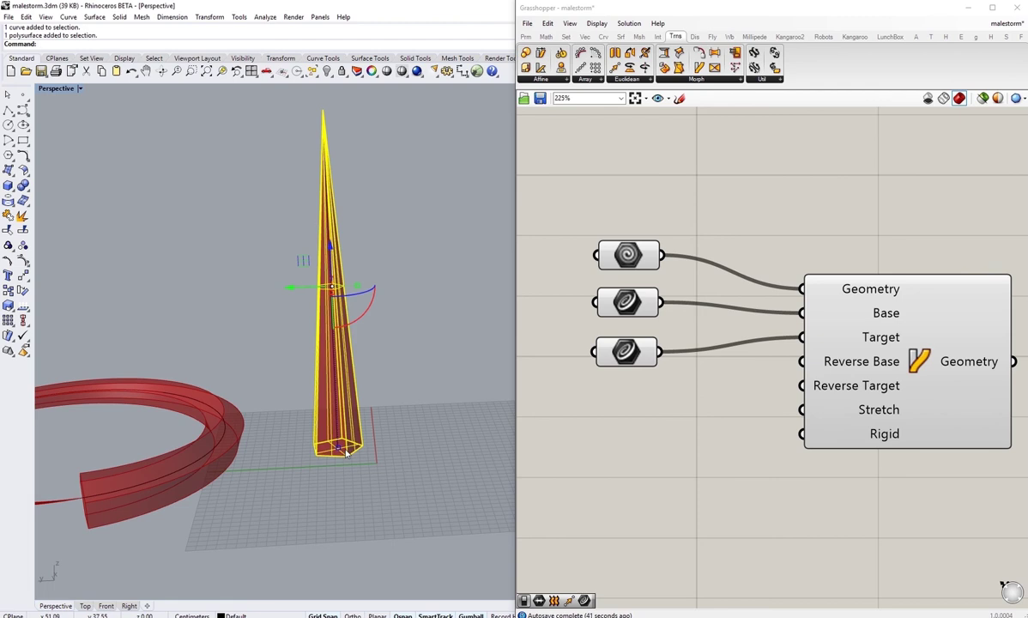
key("ctrl+h")
Step: Examine the pyramid morphed around the circle from several angles and compare it with the straight one
right_click_drag(348, 436, 390, 410)
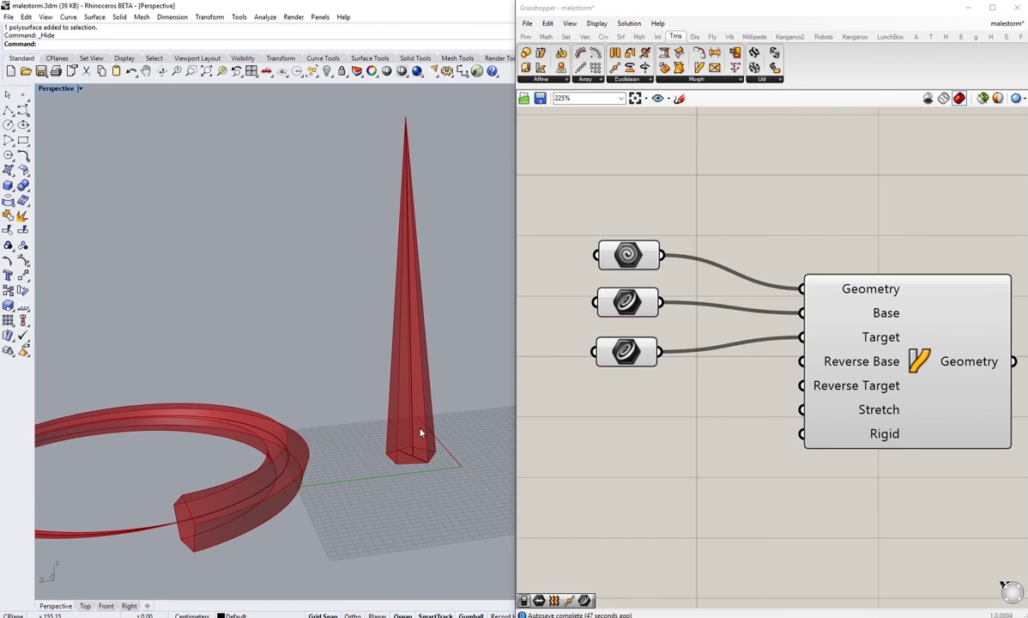
mouse_move(410, 428)
right_mouse_down()
mouse_move(394, 442)
mouse_move(427, 429)
mouse_move(409, 433)
right_mouse_up()
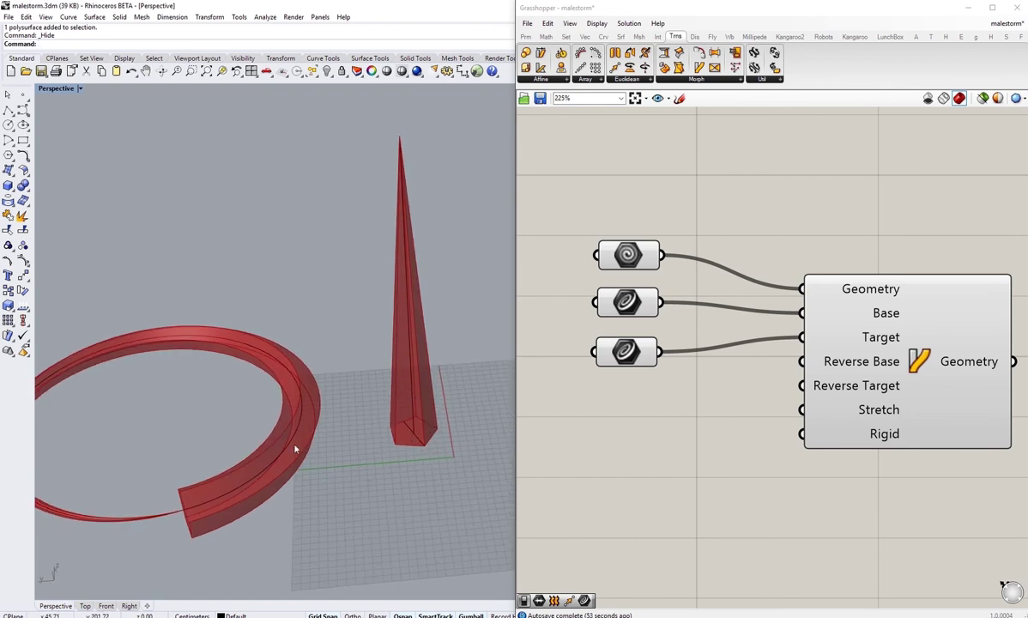
right_click_drag(163, 462, 238, 443)
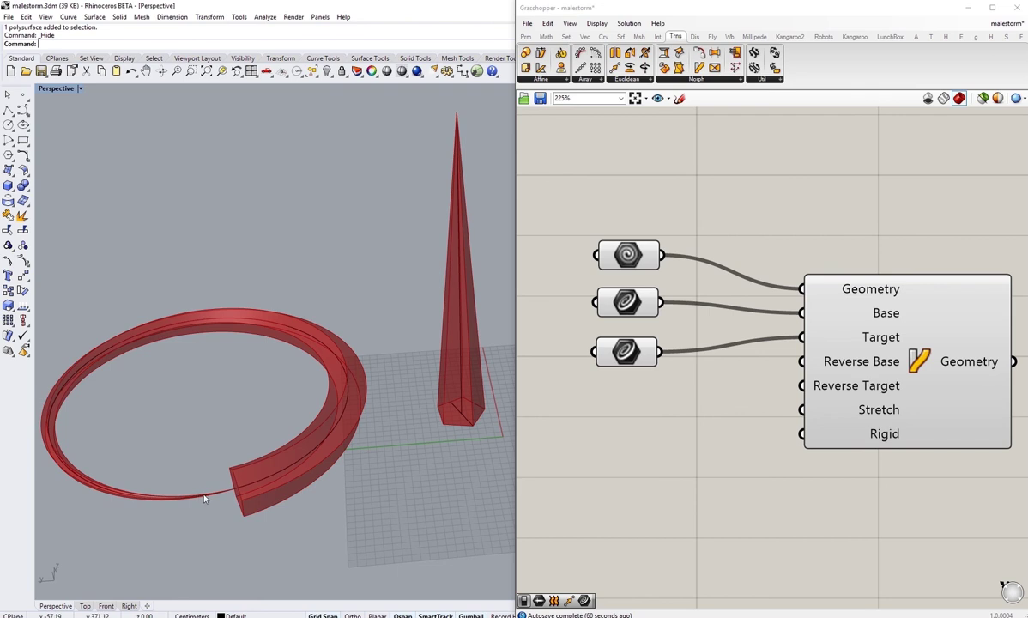
right_click_drag(223, 503, 359, 460)
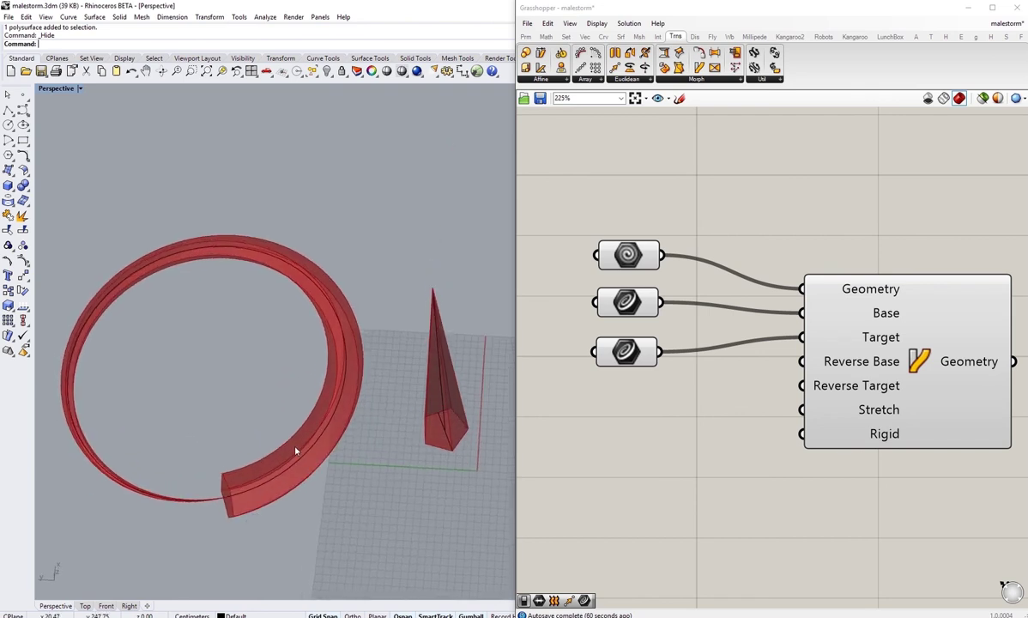
right_click_drag(746, 432, 722, 429)
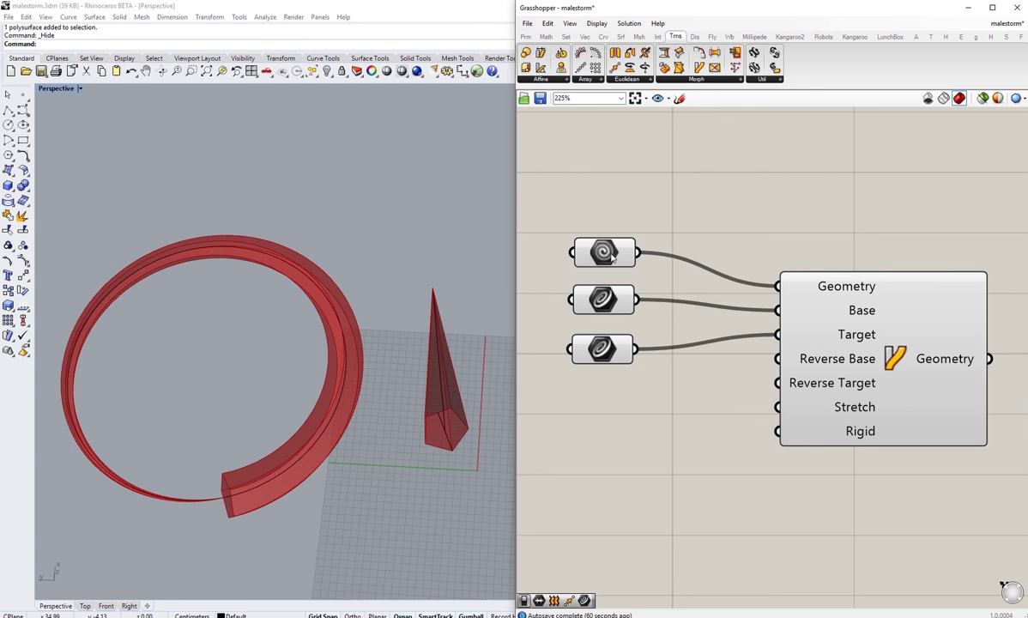
right_click_drag(345, 345, 392, 435)
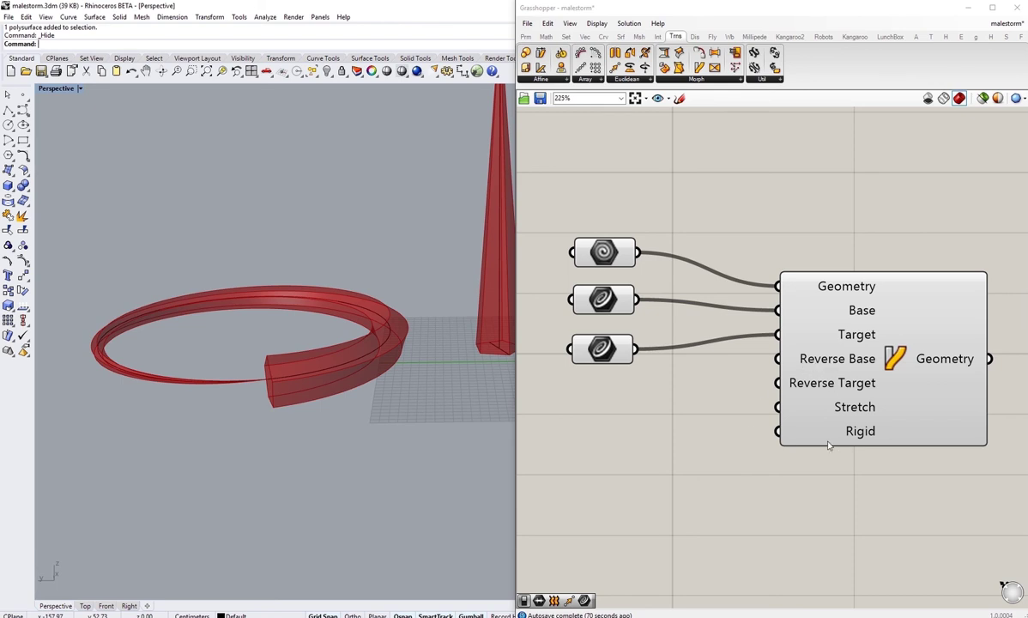
right_click_drag(803, 407, 791, 420)
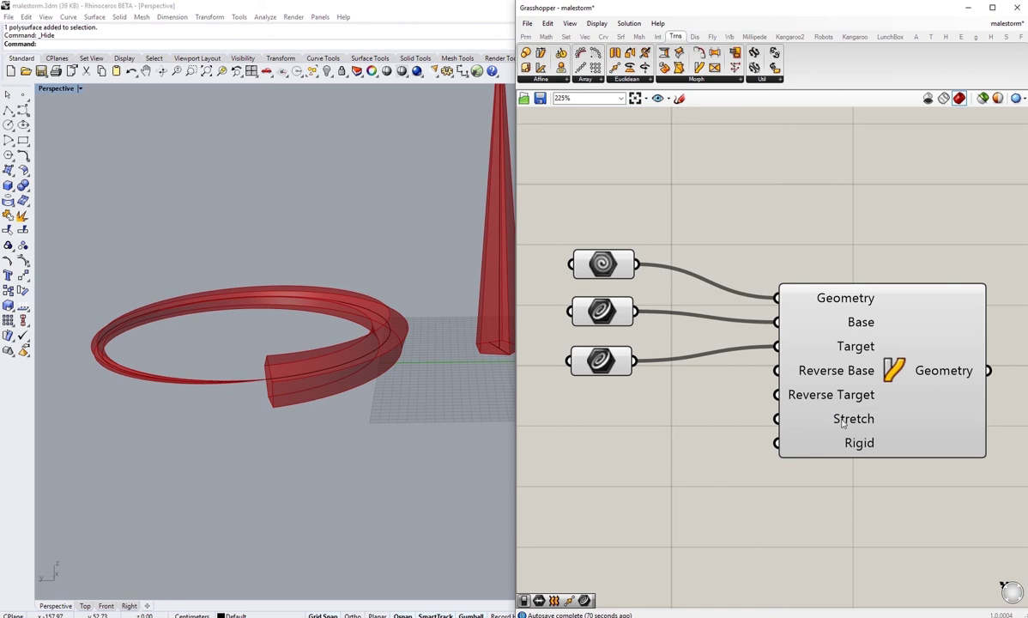
Step: Move the Geometry parameter and the lower Curve parameter closer to the middle Curve parameter
right_click_drag(676, 468, 740, 476)
left_click_drag(669, 371, 665, 355)
left_click_drag(666, 273, 665, 293)
Step: Add a Boolean Toggle below the parameters and make three copies of it
right_click_drag(703, 416, 761, 391)
double_click(710, 392)
type("toggle")
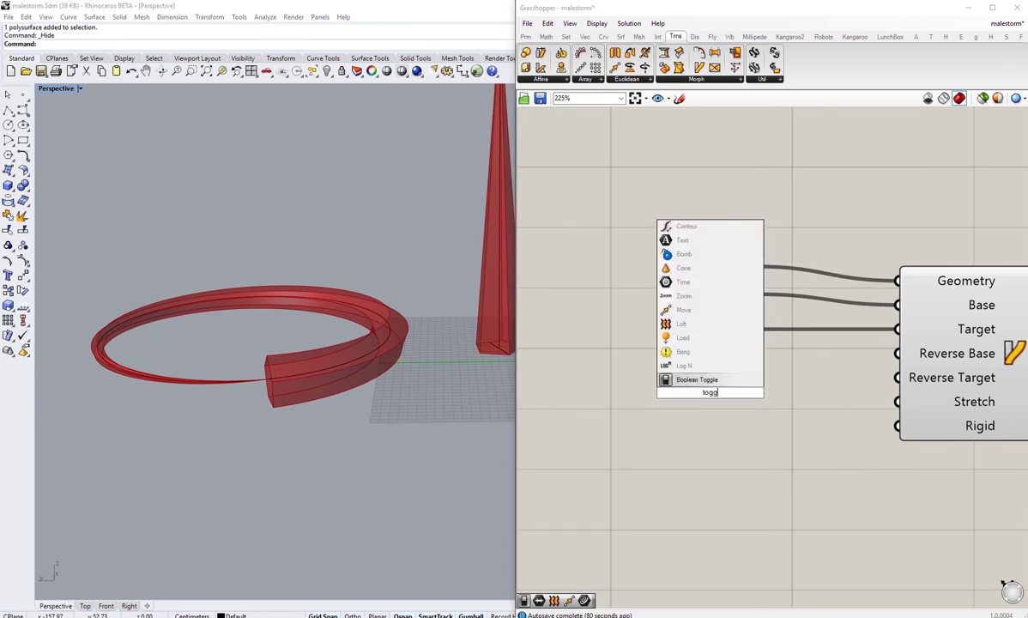
key("Return")
left_click(672, 399)
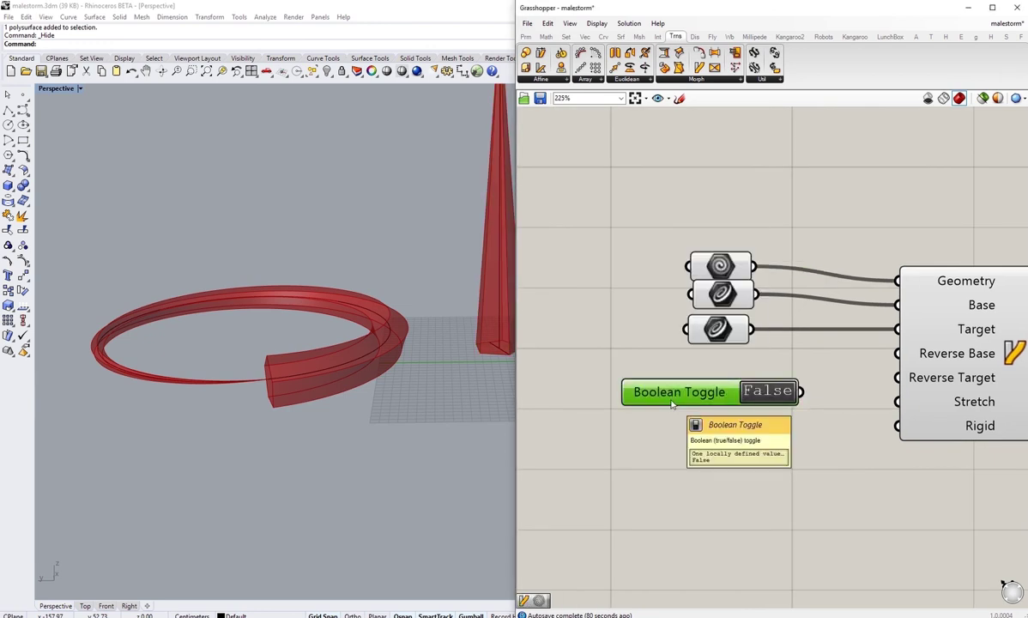
key("ctrl+c")
key("ctrl+v")
key("ctrl+v")
key("ctrl+v")
left_click(730, 458)
right_click_drag(756, 469, 728, 486)
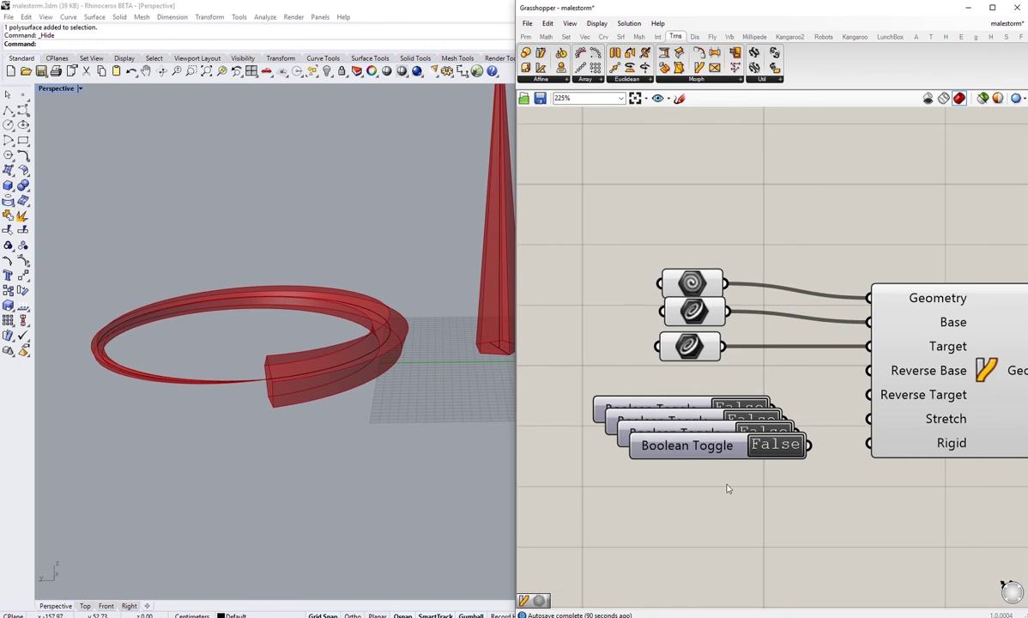
Step: Arrange the four Boolean Toggles in a vertical stack beneath the Curve parameters
left_click_drag(716, 449, 692, 431)
left_click_drag(696, 434, 688, 451)
left_click(654, 551)
left_click_drag(655, 546, 644, 455)
left_click_drag(644, 460, 633, 477)
left_click(644, 537)
Step: Connect the four Boolean Toggles from top to bottom to Flow's Reverse Base, Reverse Target, Stretch and Rigid inputs
left_click_drag(773, 408, 869, 370)
left_click_drag(777, 440, 869, 394)
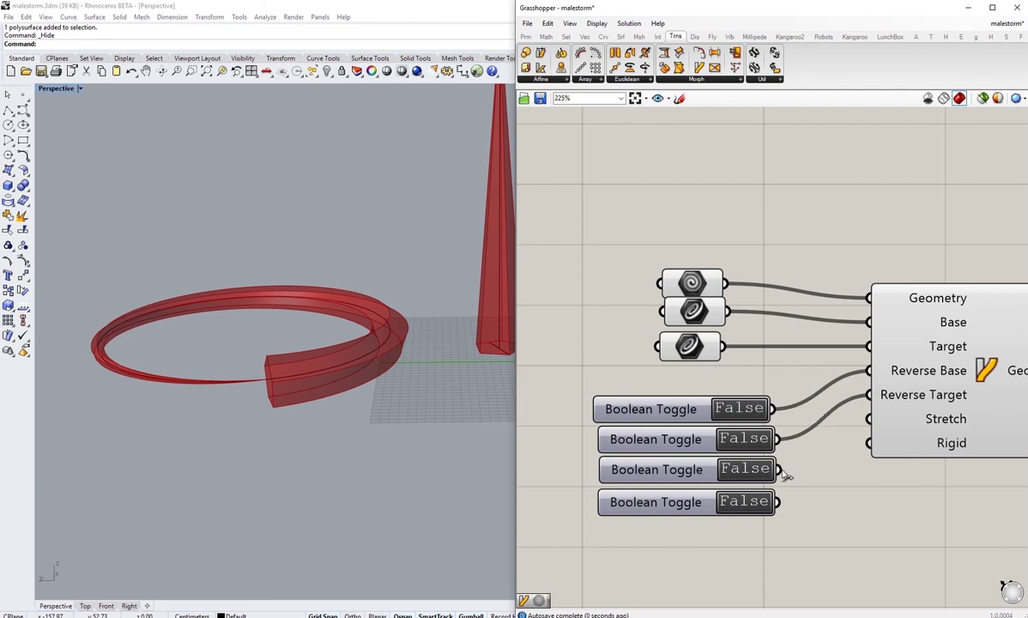
left_click_drag(778, 469, 869, 418)
left_click_drag(777, 502, 869, 442)
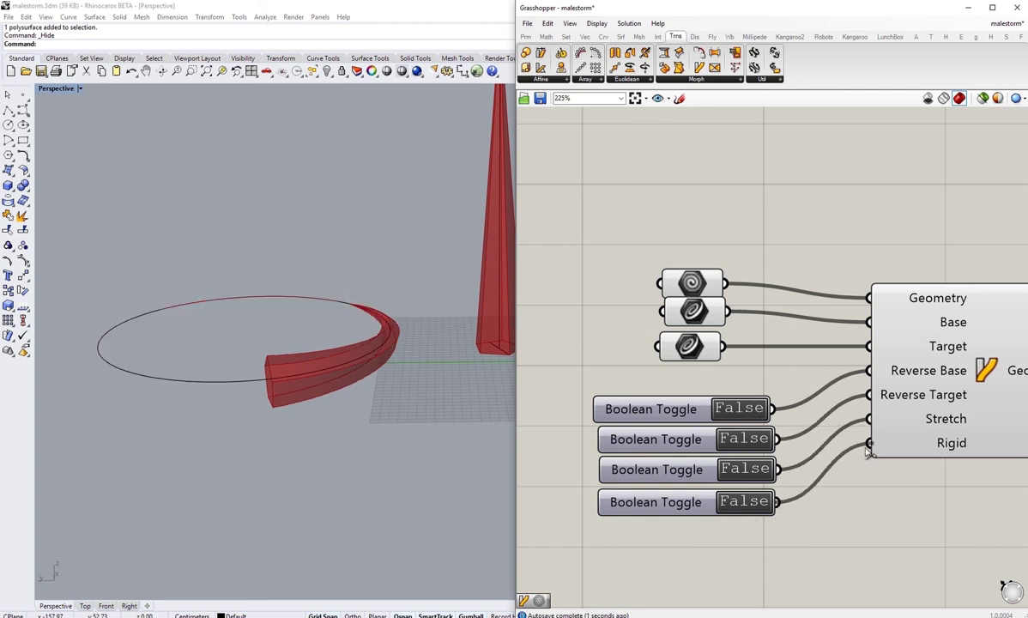
Step: Read the description of Flow's Reverse Base input and turn on the target circle's control points in Rhino
right_click_drag(625, 401, 638, 418)
right_click_drag(361, 411, 305, 412)
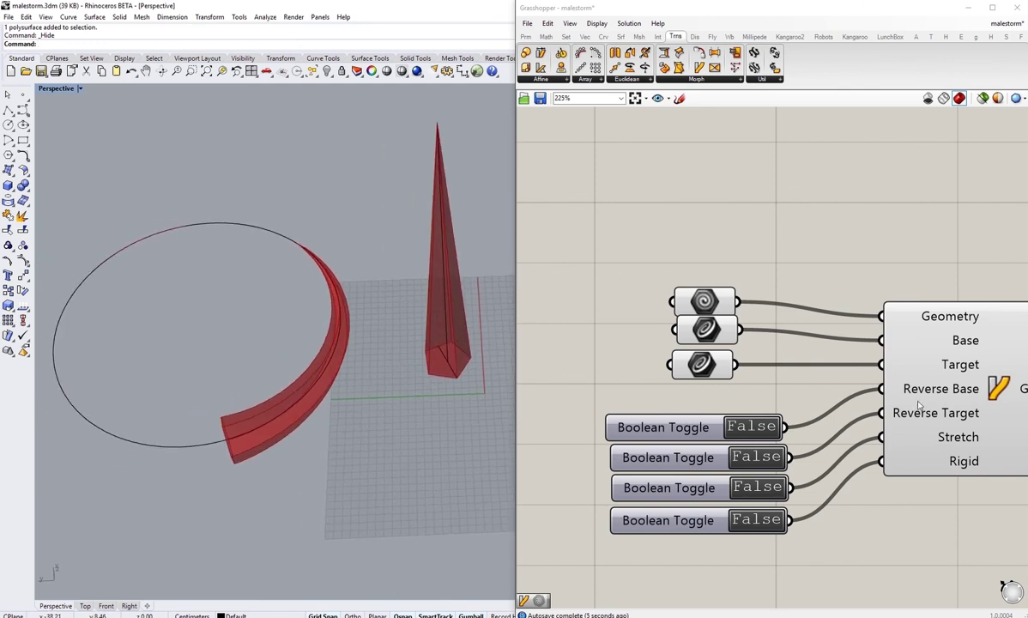
mouse_move(924, 391)
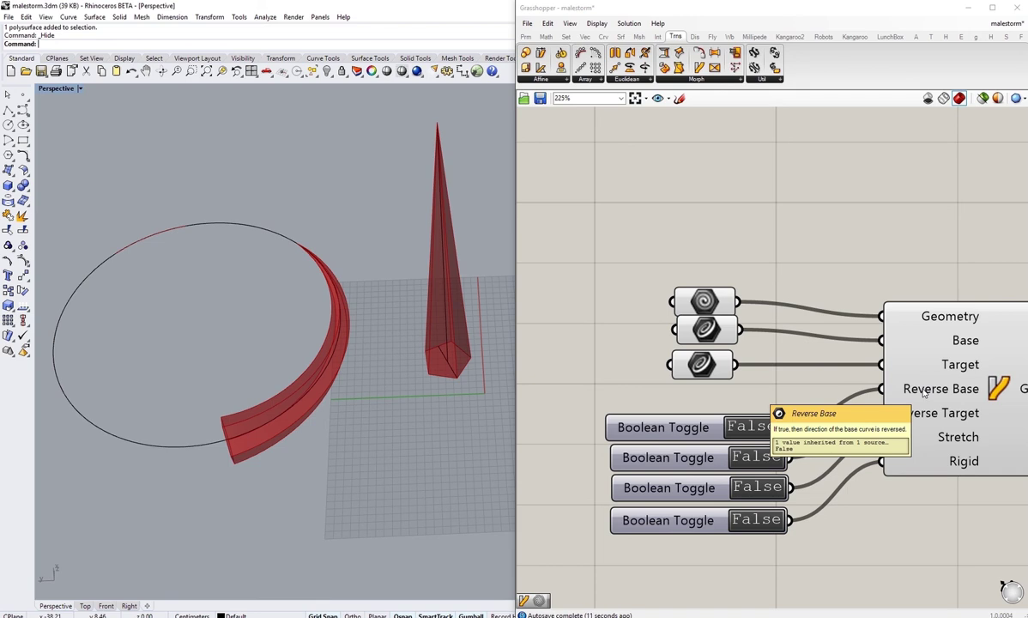
right_click_drag(364, 379, 407, 397)
left_click_drag(229, 395, 187, 472)
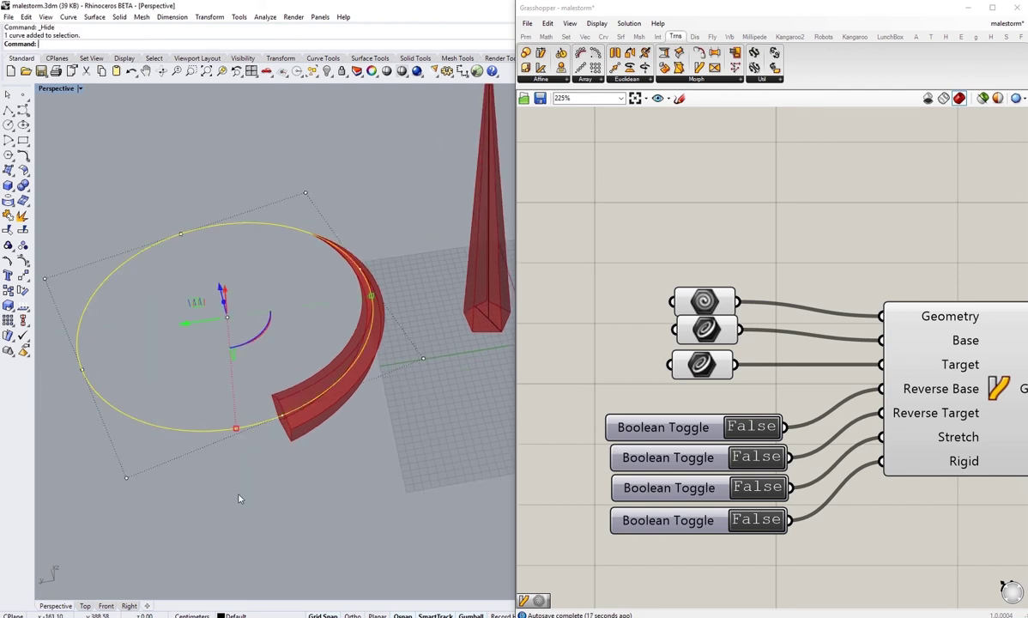
key("F10")
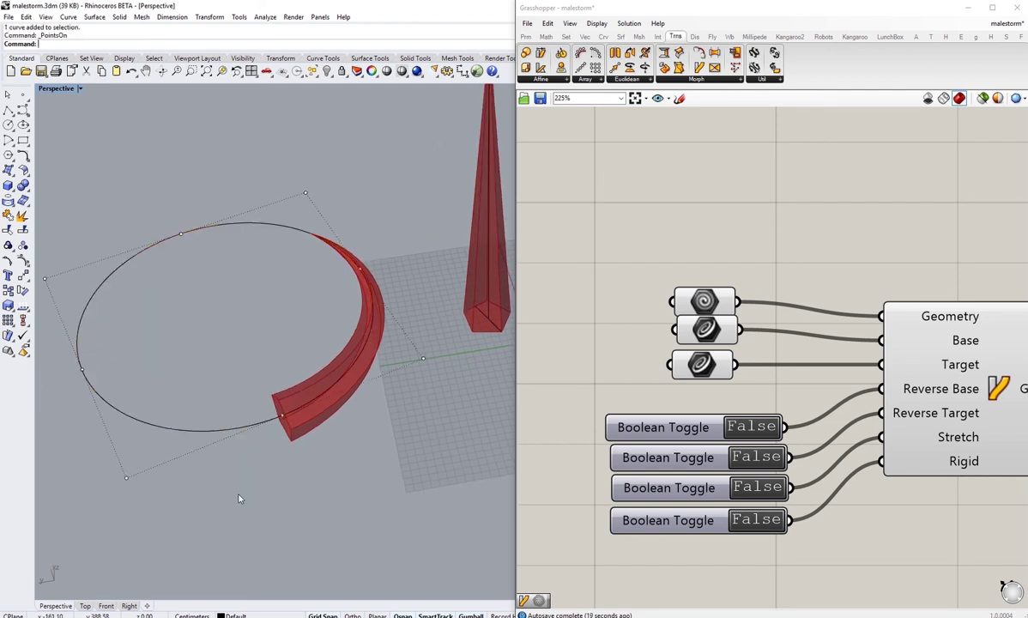
left_click_drag(269, 400, 235, 454)
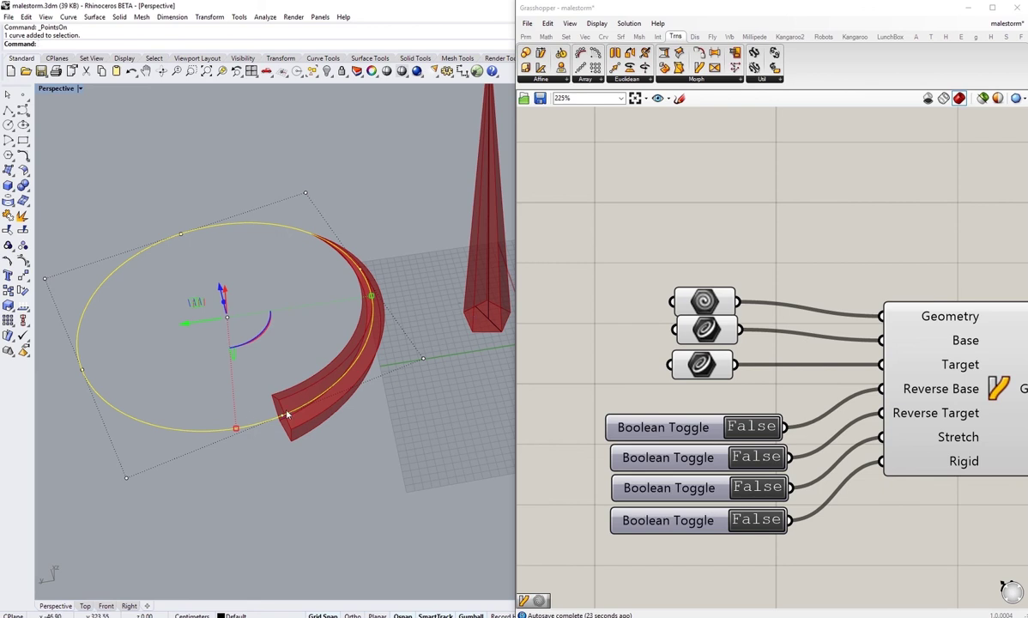
Step: Set the Reverse Base toggle to True
left_click(763, 427)
left_click(755, 429)
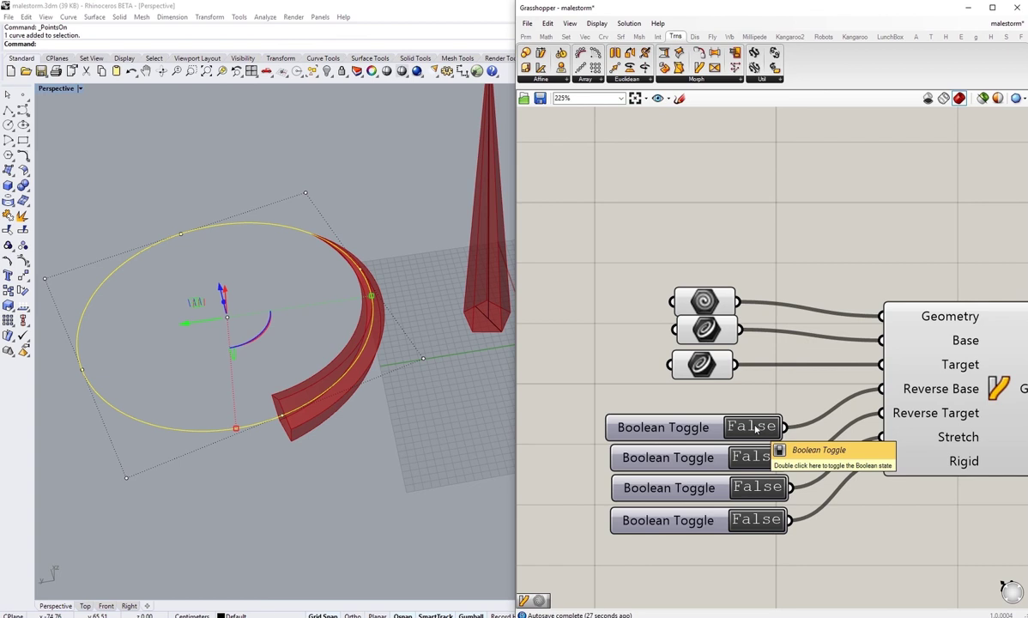
left_click(759, 428)
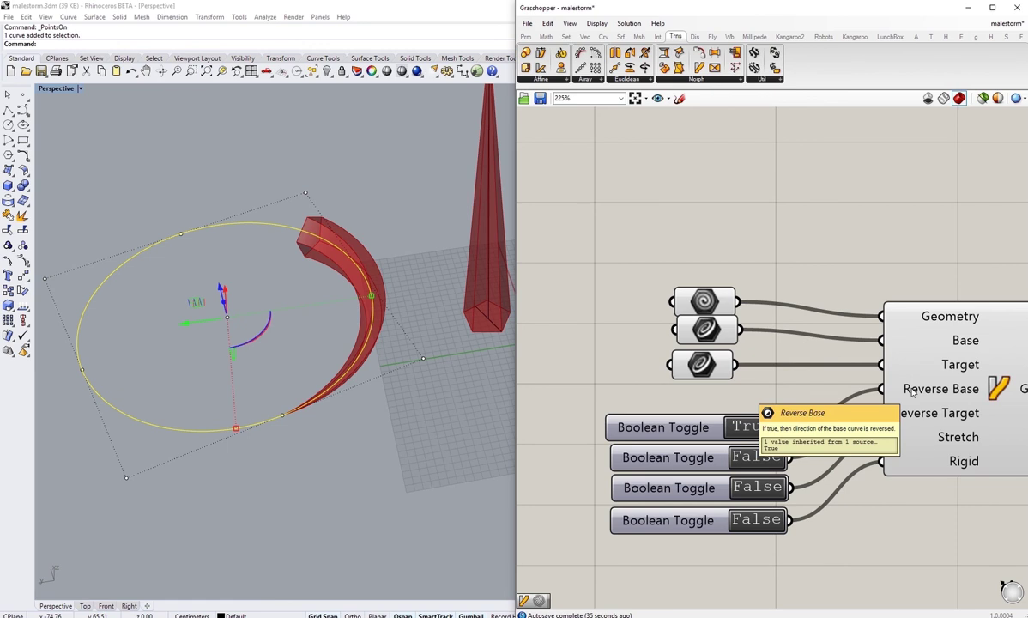
Step: Select the pyramid's axis line and set the Reverse Base toggle back to False
right_click_drag(448, 344, 357, 355, "shift")
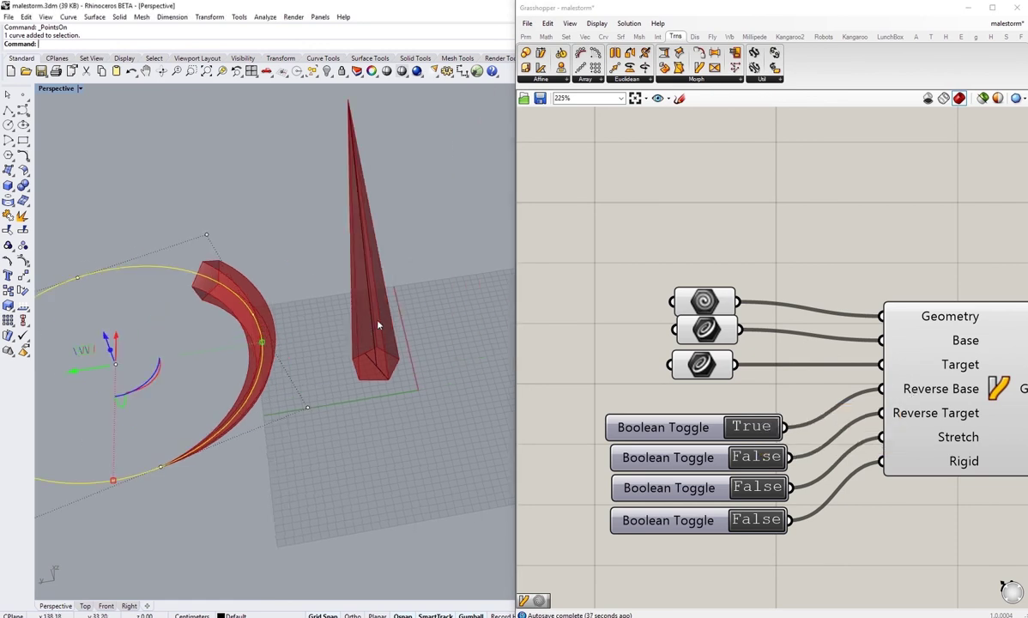
left_click(368, 309)
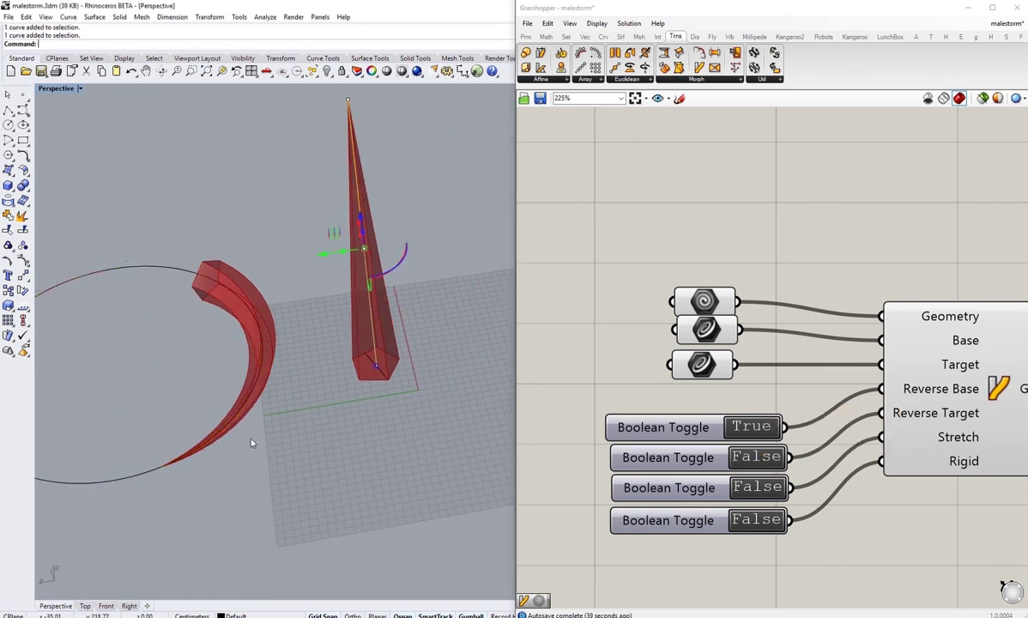
left_click(748, 426)
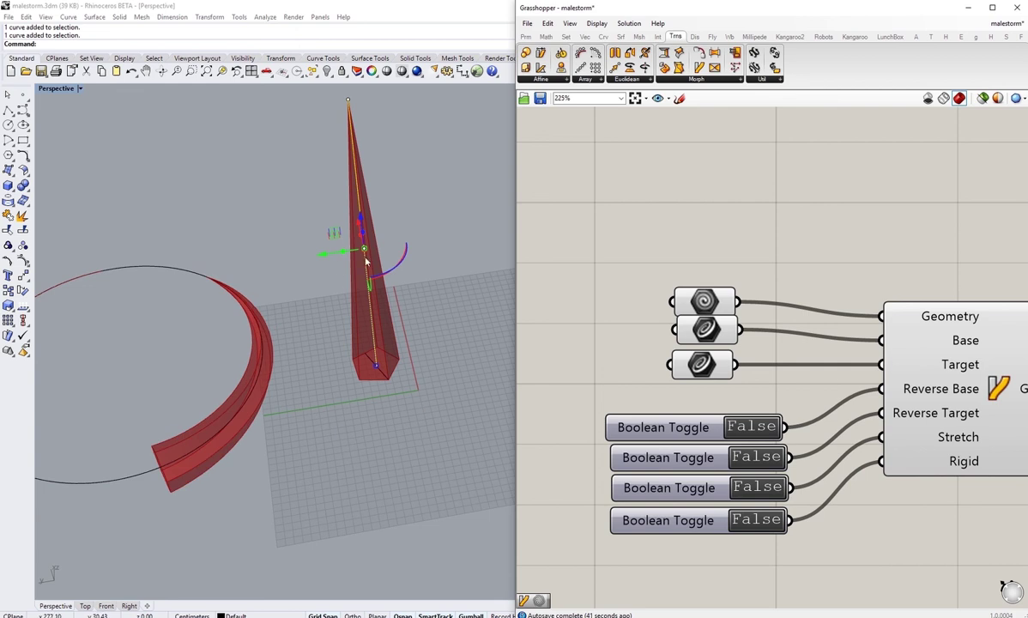
Step: Try flipping the pyramid's axis line with a gumball rotation, and undo the rotation
right_click_drag(510, 459, 387, 317)
left_click(388, 317)
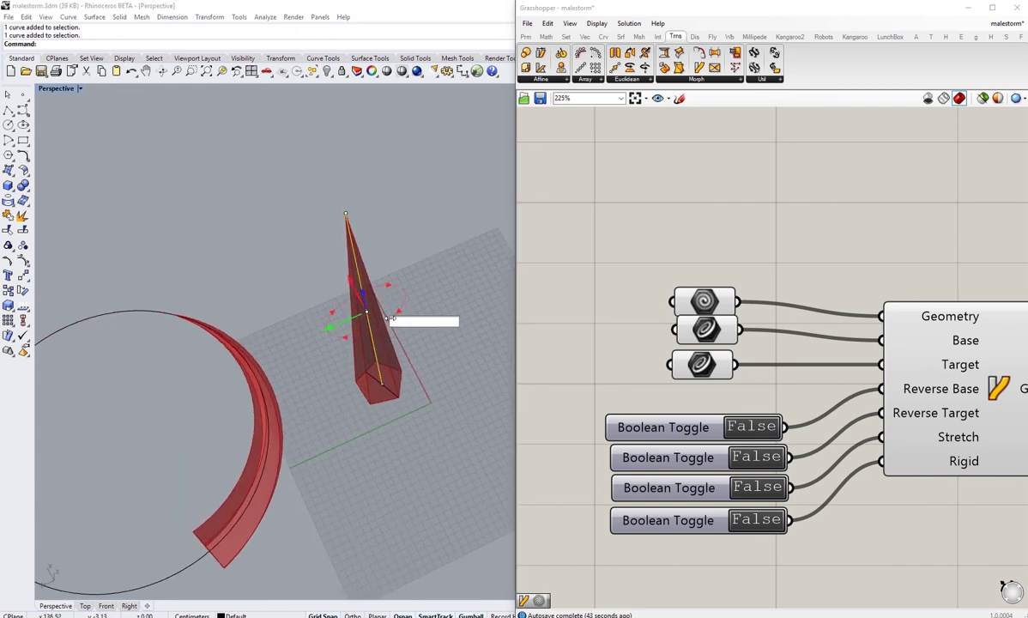
left_click_drag(378, 292, 305, 277)
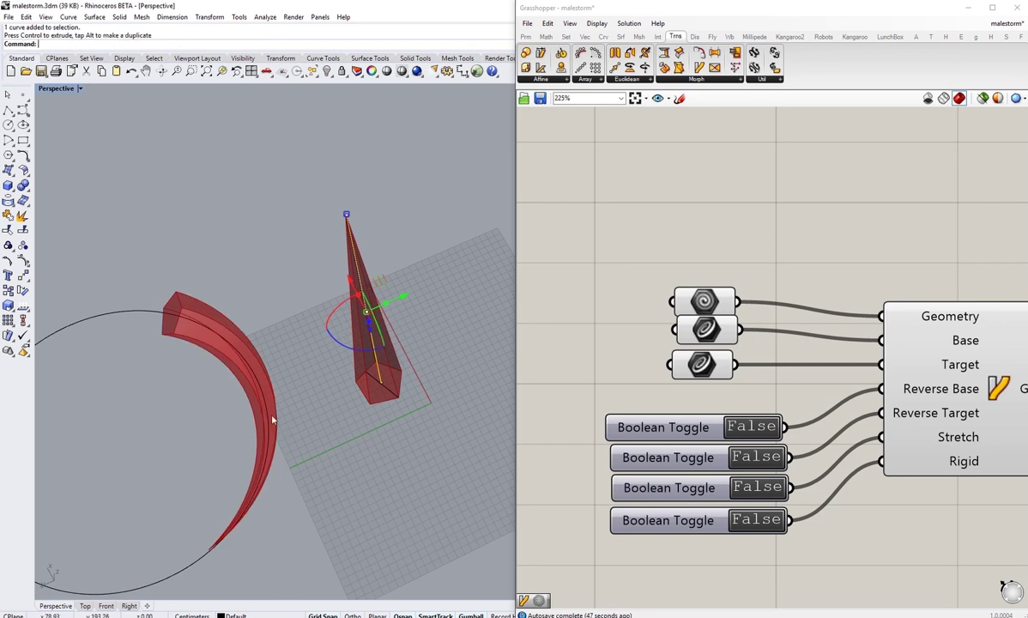
key("ctrl+z")
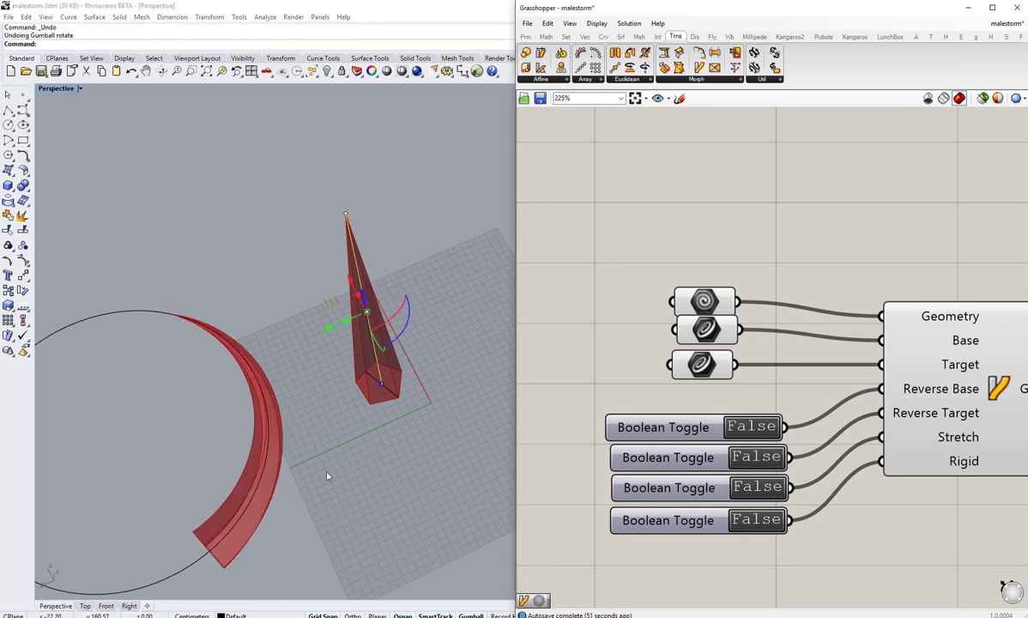
Step: Deselect the axis line, and switch the Reverse Target toggle to True and back to False
mouse_move(261, 446)
right_mouse_down()
mouse_move(245, 431)
mouse_move(266, 437)
right_mouse_up()
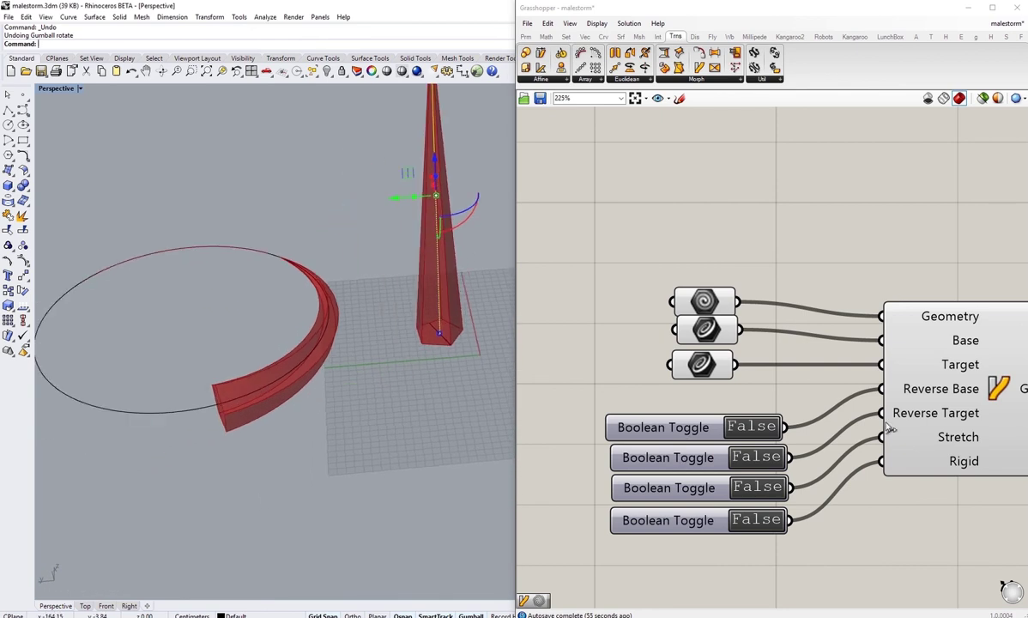
mouse_move(897, 416)
left_click(372, 387)
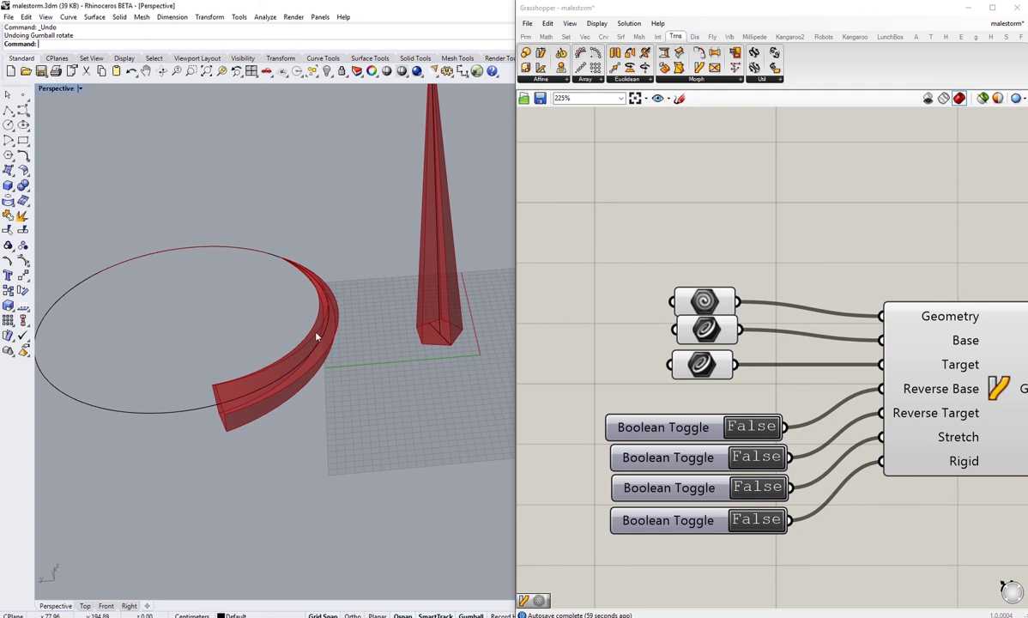
double_click(747, 459)
double_click(748, 459)
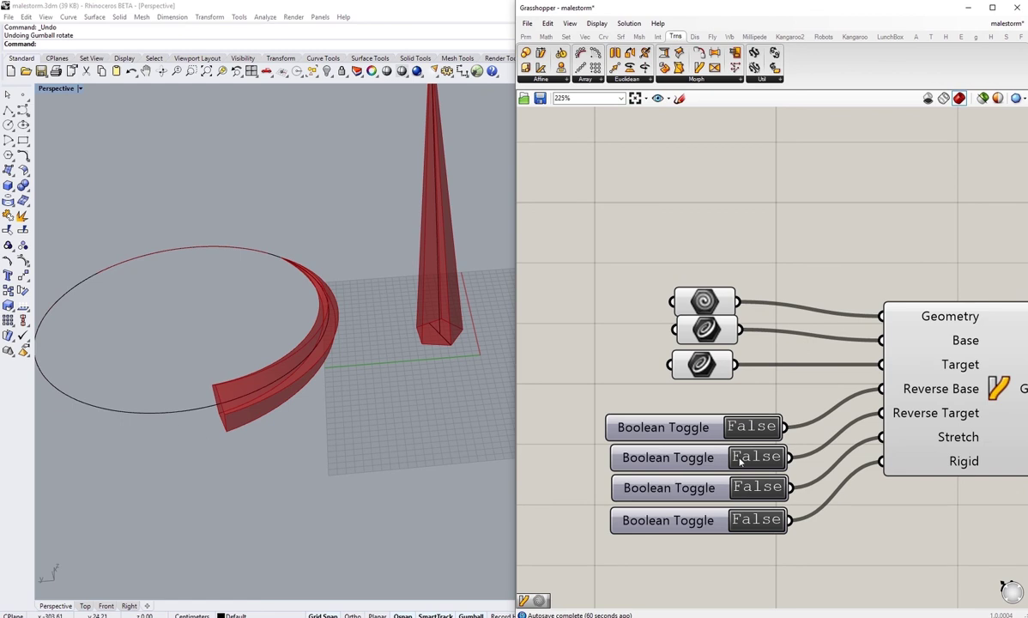
Step: Switch the Stretch toggle to True to inspect the morphed pyramid around the circle, and set it back to False
right_click_drag(739, 492, 687, 423)
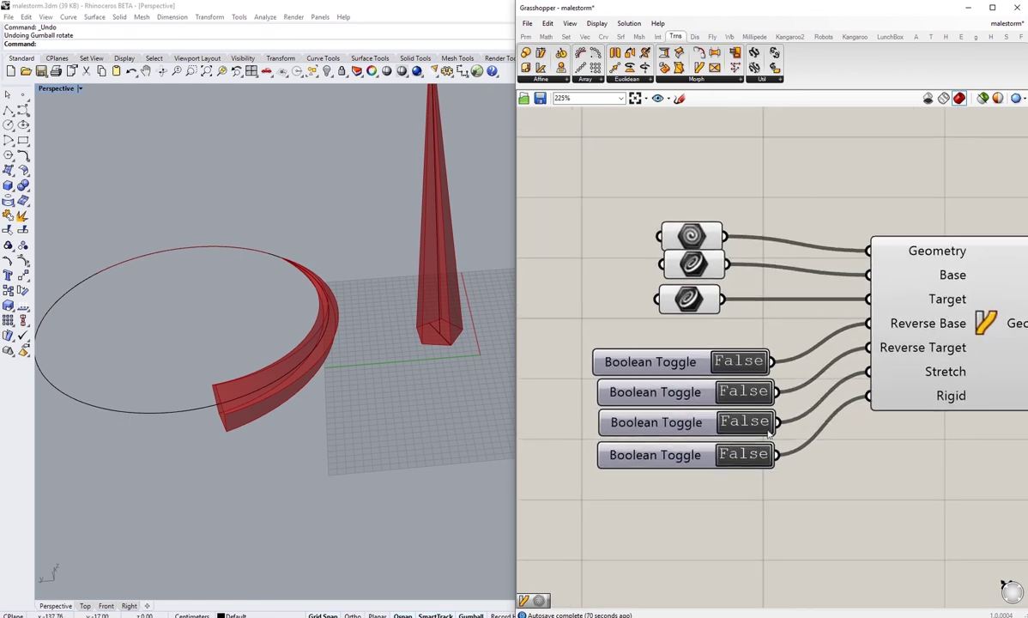
right_click_drag(763, 426, 795, 463)
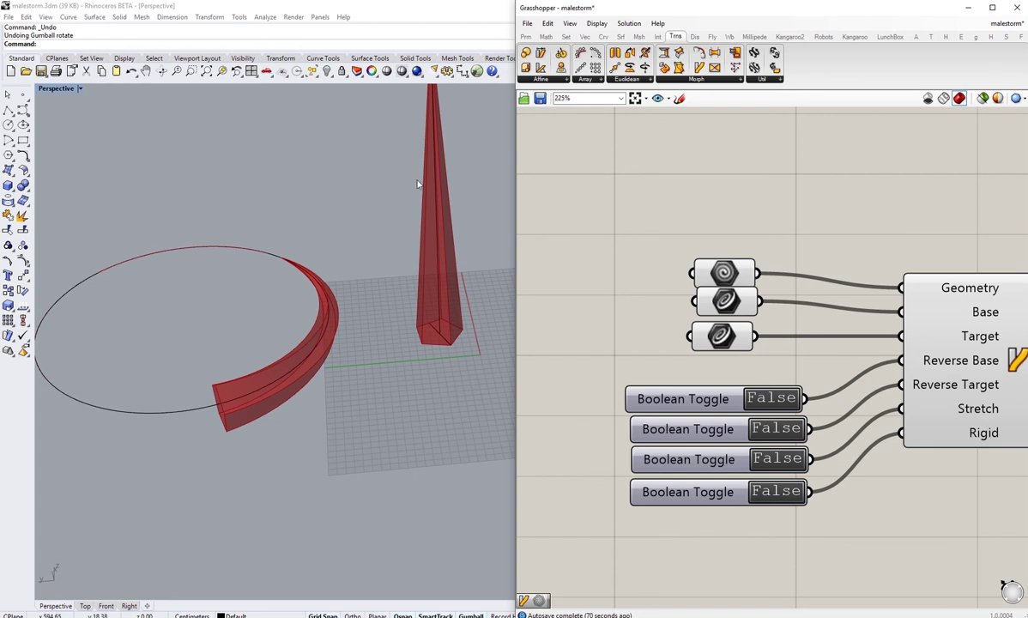
right_click_drag(412, 211, 412, 386)
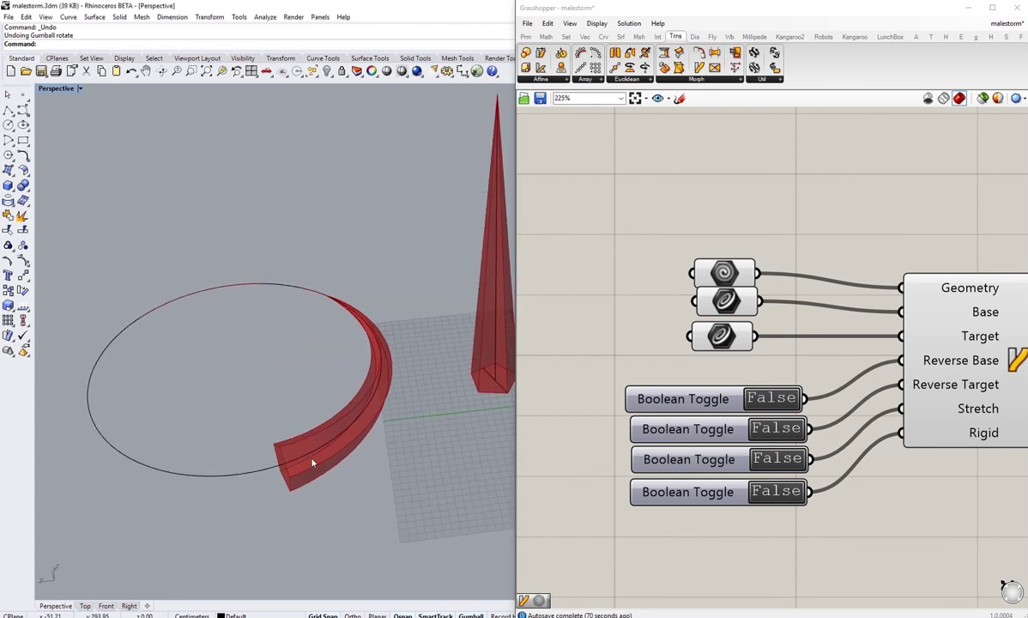
double_click(716, 458)
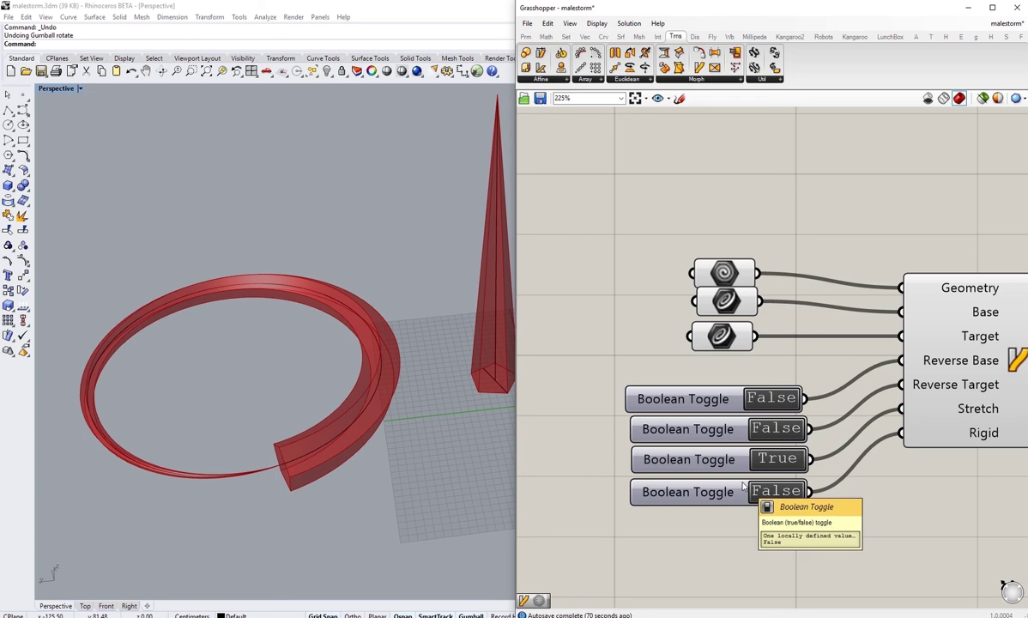
right_click_drag(335, 507, 331, 453)
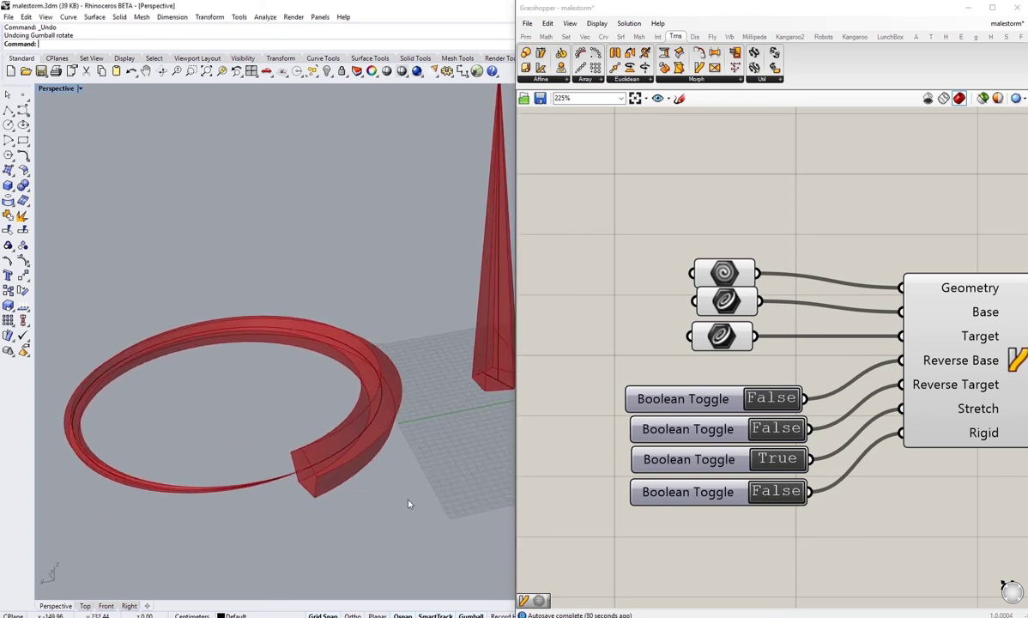
right_click_drag(384, 477, 491, 459)
double_click(767, 461)
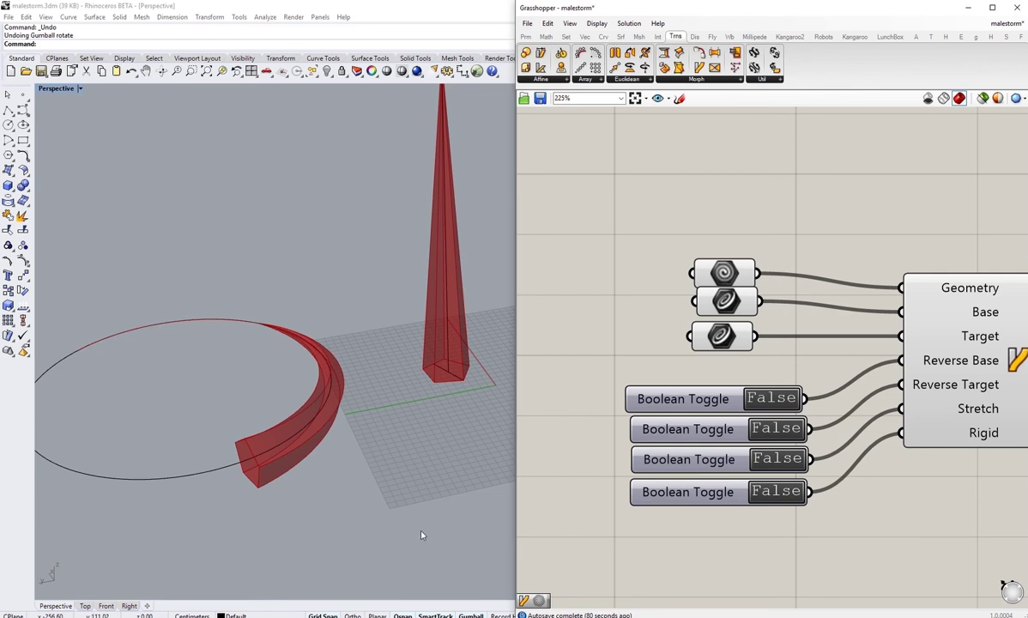
Step: Set the Rigid toggle to True and inspect the morphed pyramid from several angles
right_click_drag(503, 360, 374, 434)
right_click_drag(444, 352, 322, 467)
mouse_move(777, 489)
right_mouse_down()
mouse_move(803, 489)
mouse_move(791, 479)
right_mouse_up()
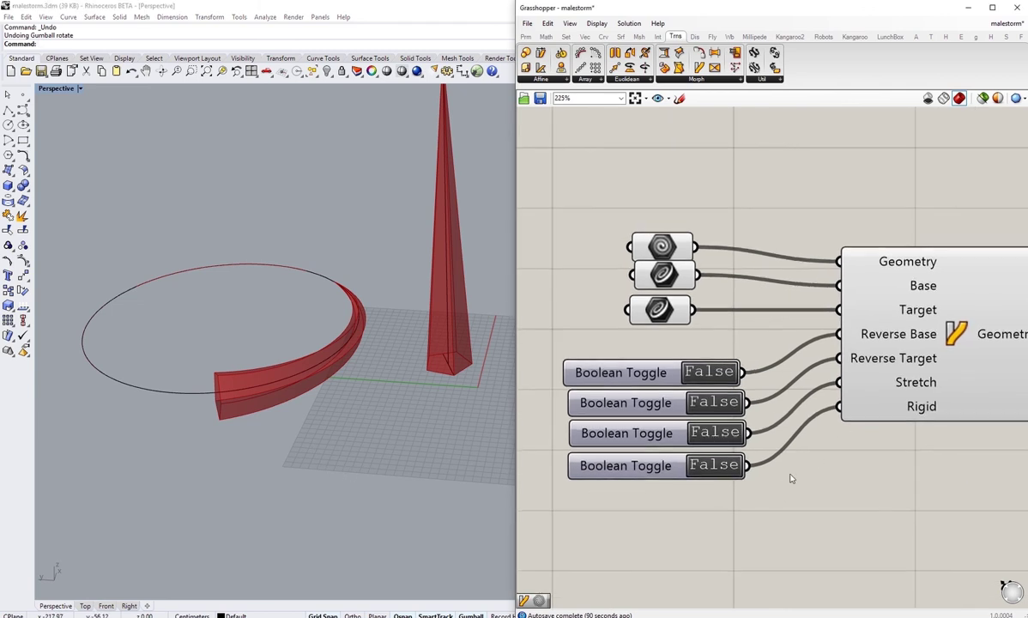
double_click(708, 471)
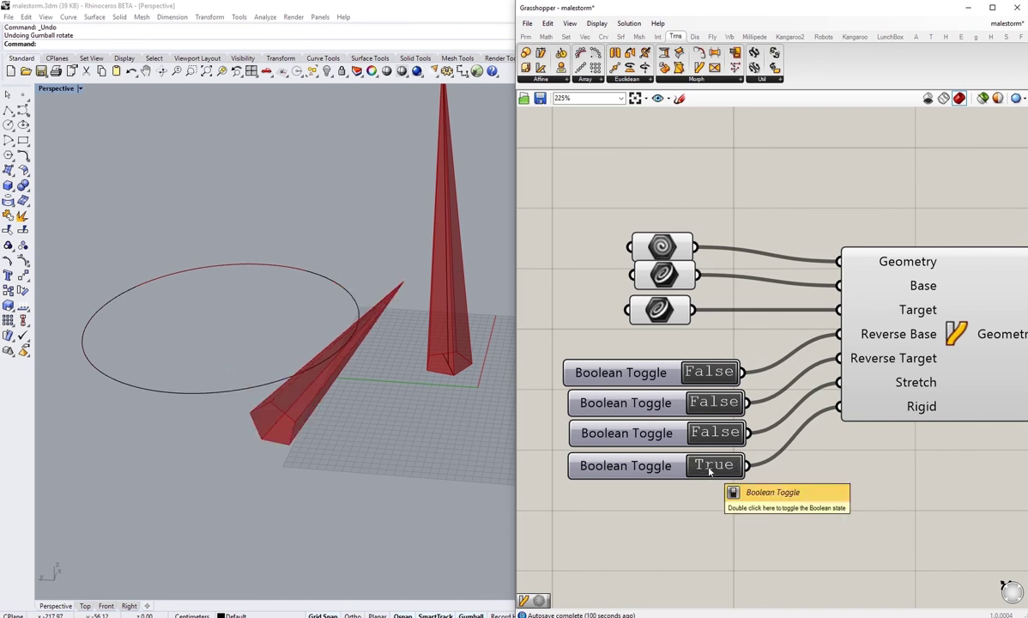
right_click_drag(277, 408, 350, 456)
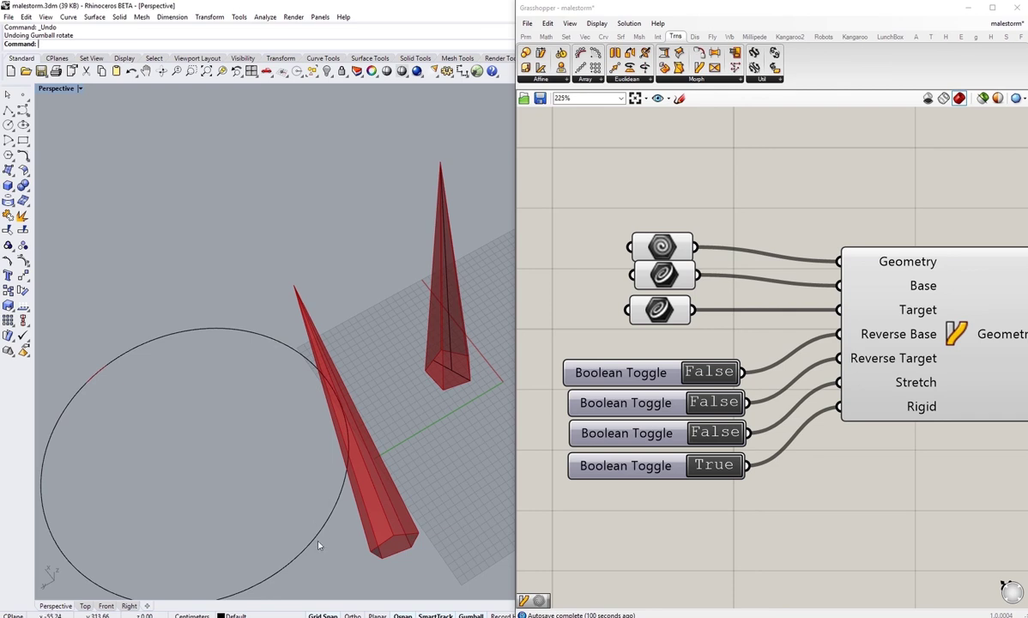
right_click_drag(317, 545, 306, 516)
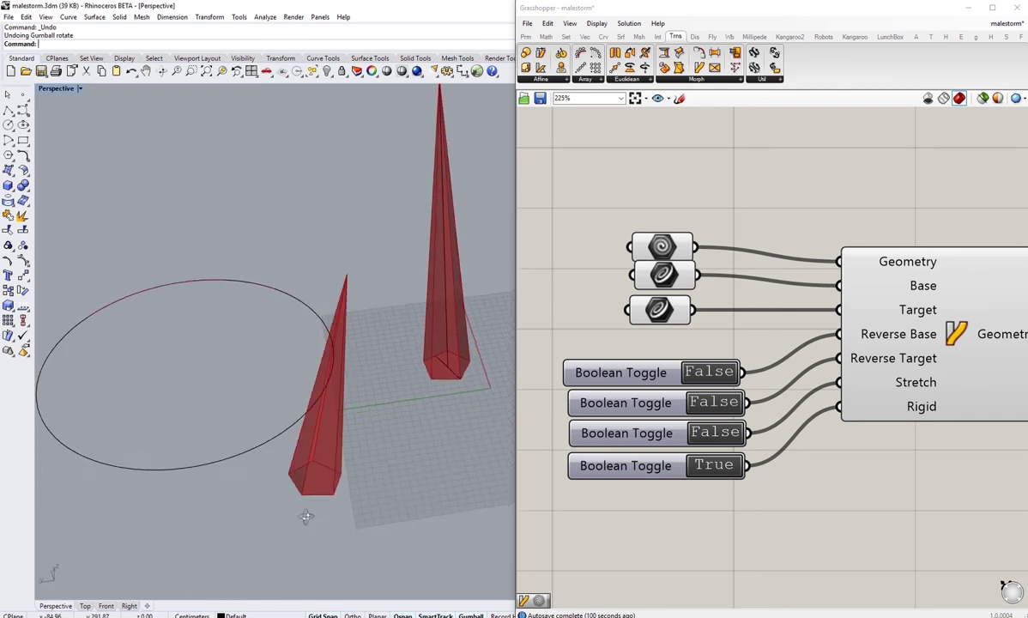
Step: Set the Stretch toggle to True while Rigid is also True, and inspect the pyramid's placement on the circle
double_click(729, 433)
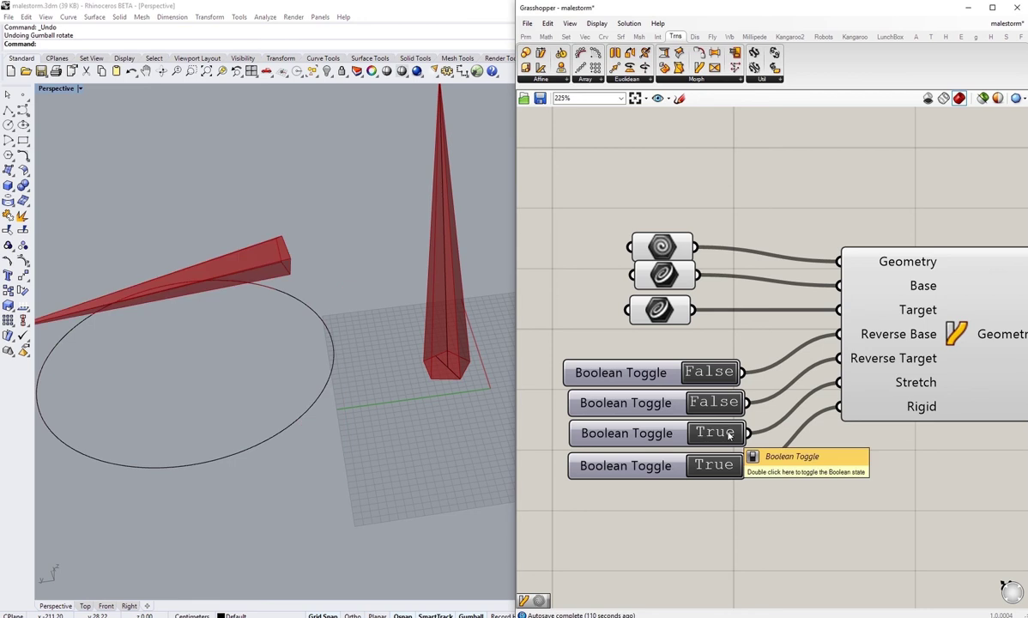
right_click_drag(292, 433, 278, 489)
right_click_drag(266, 389, 294, 457)
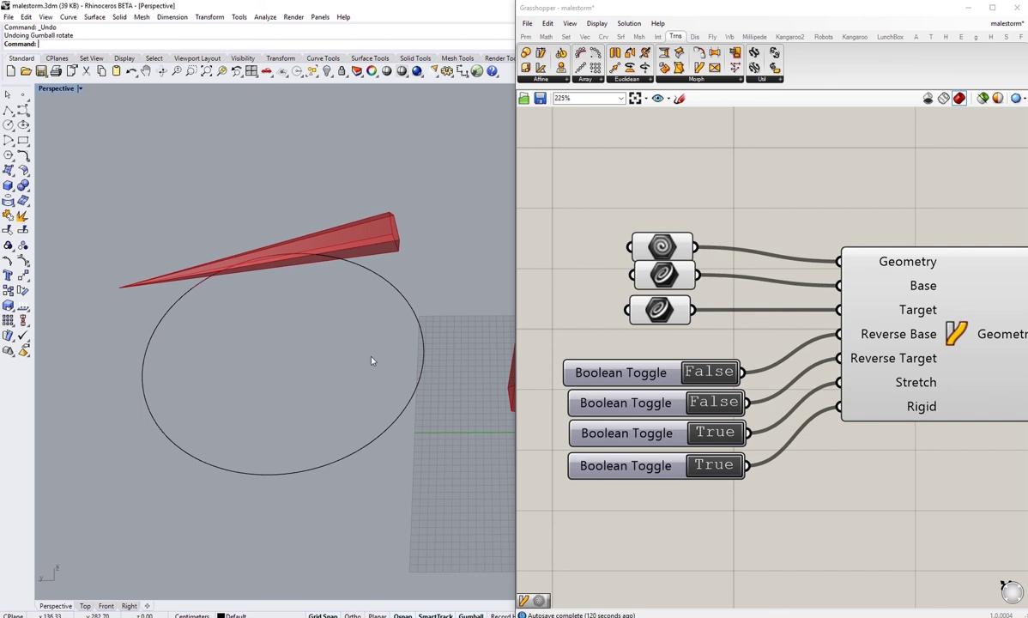
Step: Set the Rigid toggle back to False, and switch the Stretch toggle to False and back to True
right_click_drag(701, 491, 678, 447)
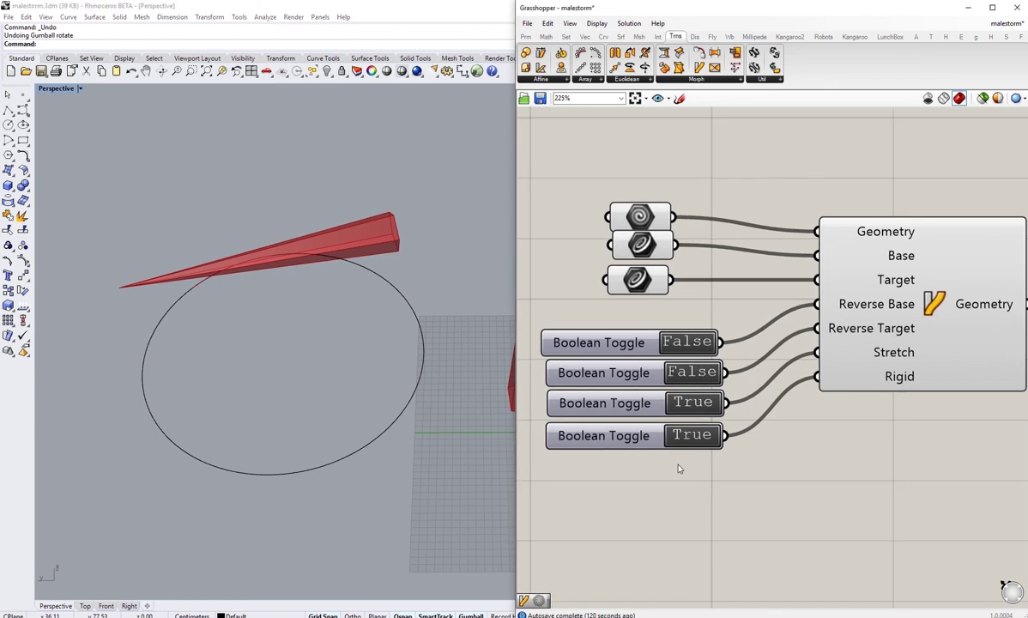
double_click(678, 446)
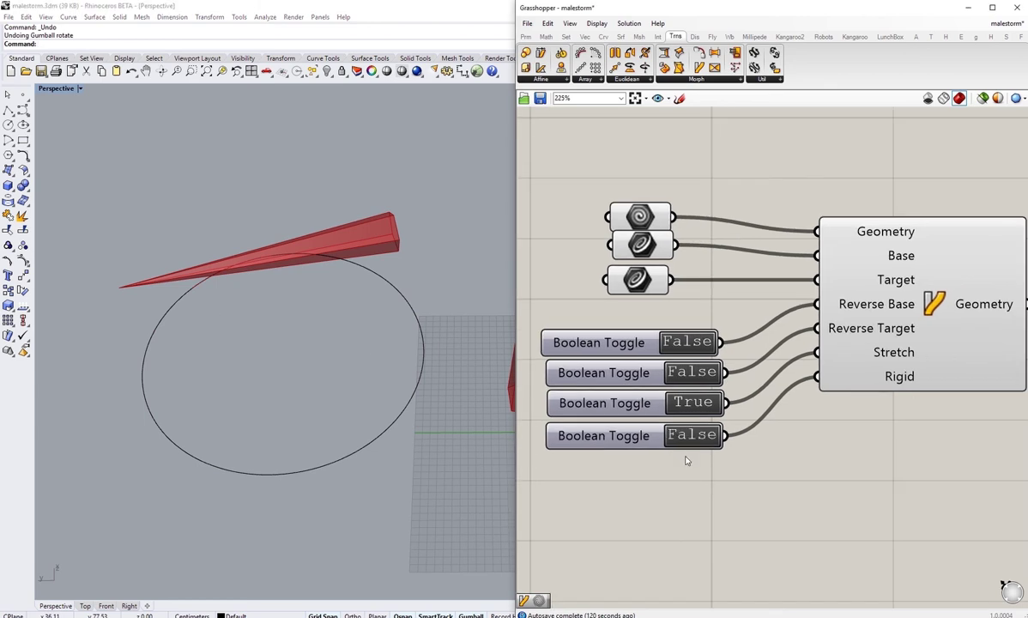
double_click(689, 403)
double_click(688, 404)
right_click_drag(692, 454, 636, 452)
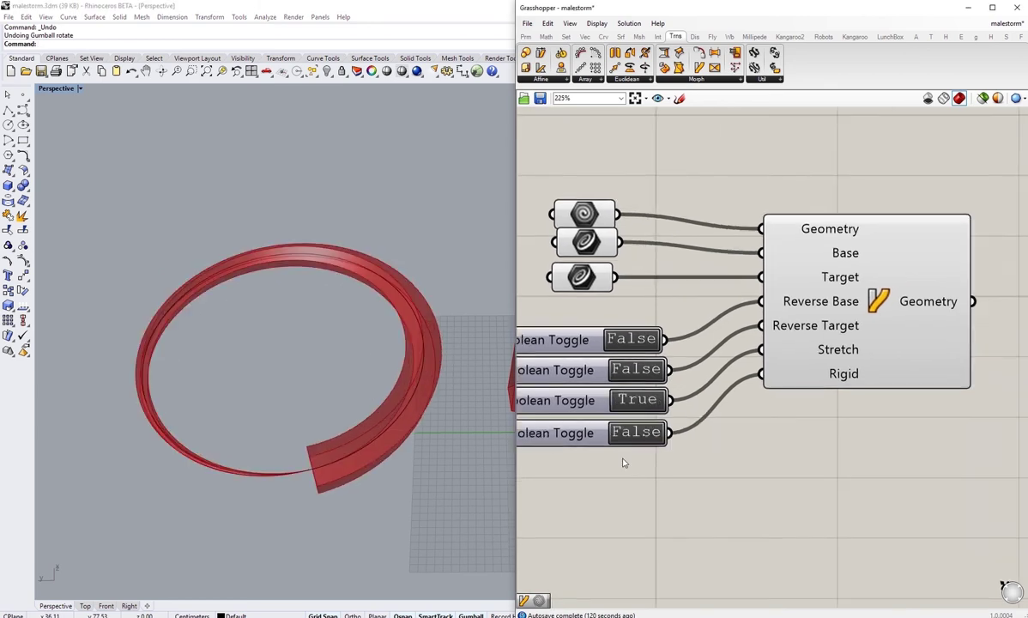
scroll(636, 452, "down", 3)
right_click_drag(635, 396, 662, 410)
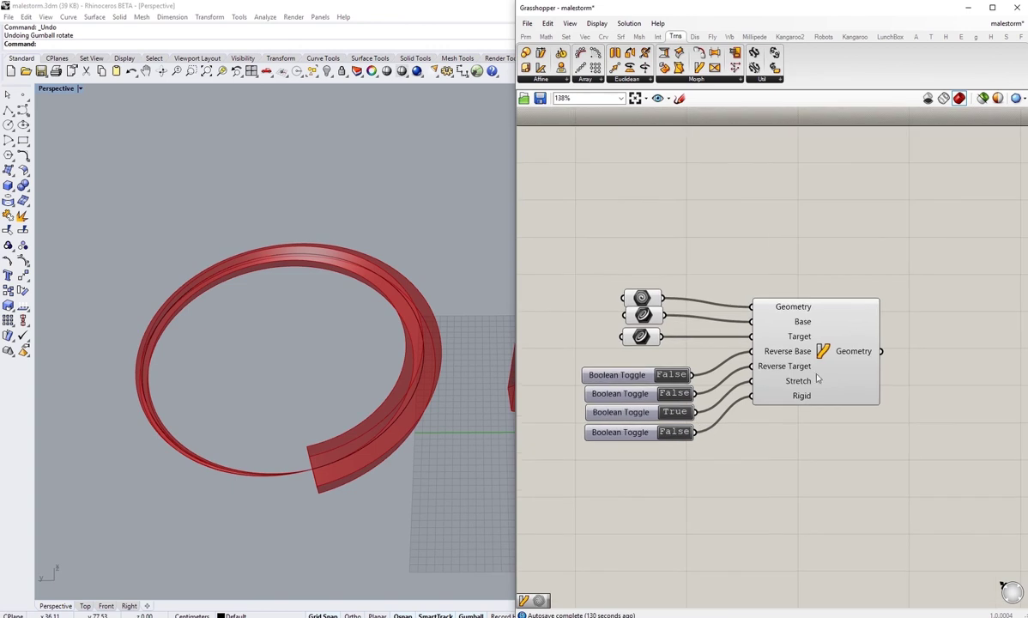